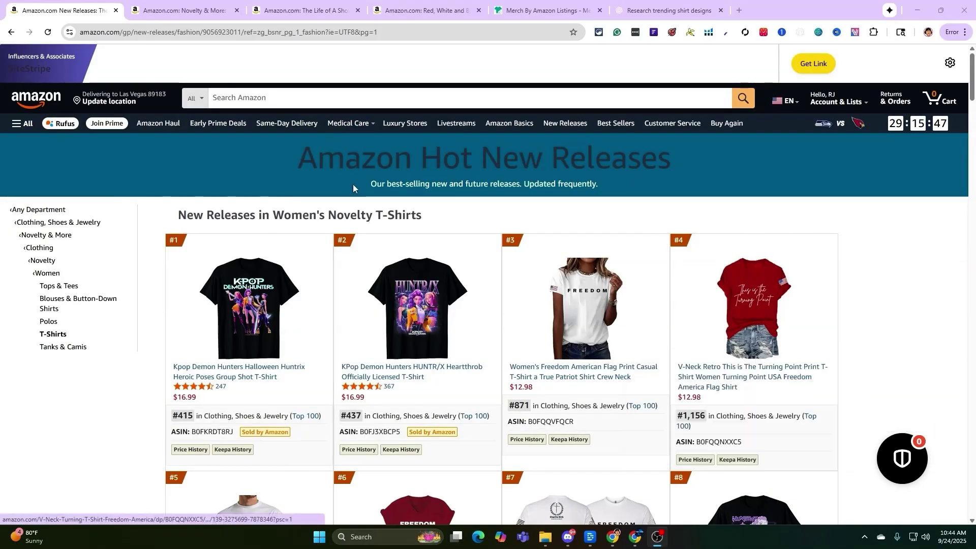
# Examine the women's novelty T-shirt new releases ranked 1 to 50, checking the product details of the F-Caw-F shirts.
pyautogui.scroll(-7, 754, 201)
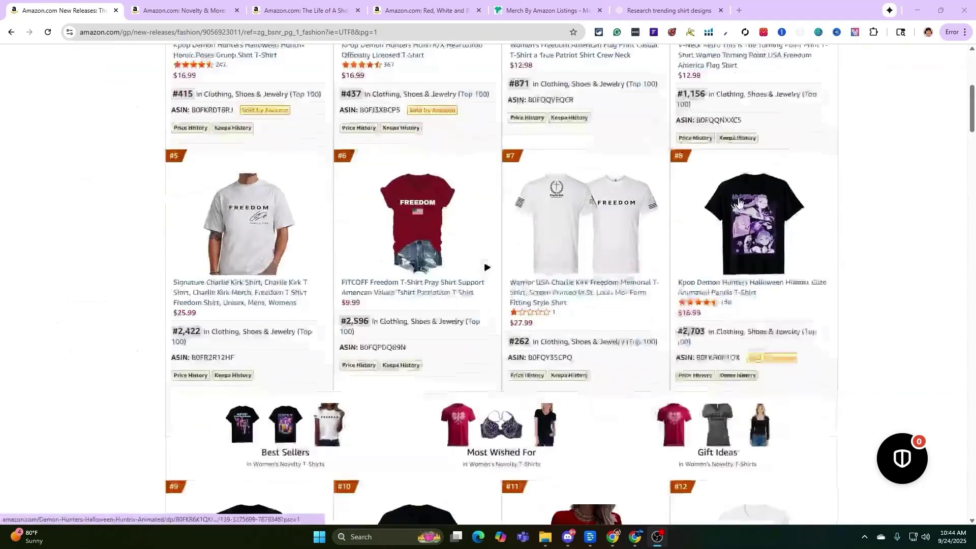
pyautogui.scroll(-4, 968, 134)
pyautogui.scroll(-3, 968, 135)
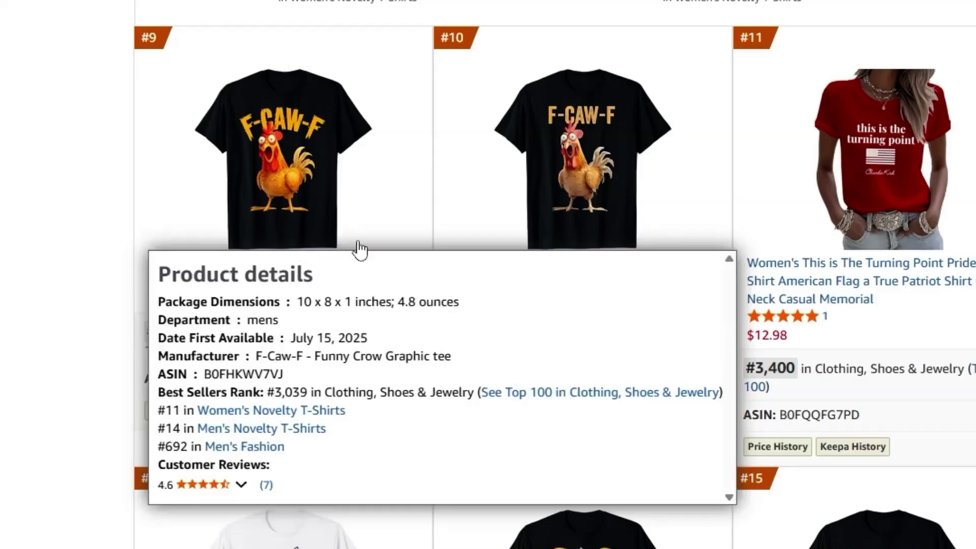
pyautogui.moveTo(646, 121)
pyautogui.scroll(-3, 468, 283)
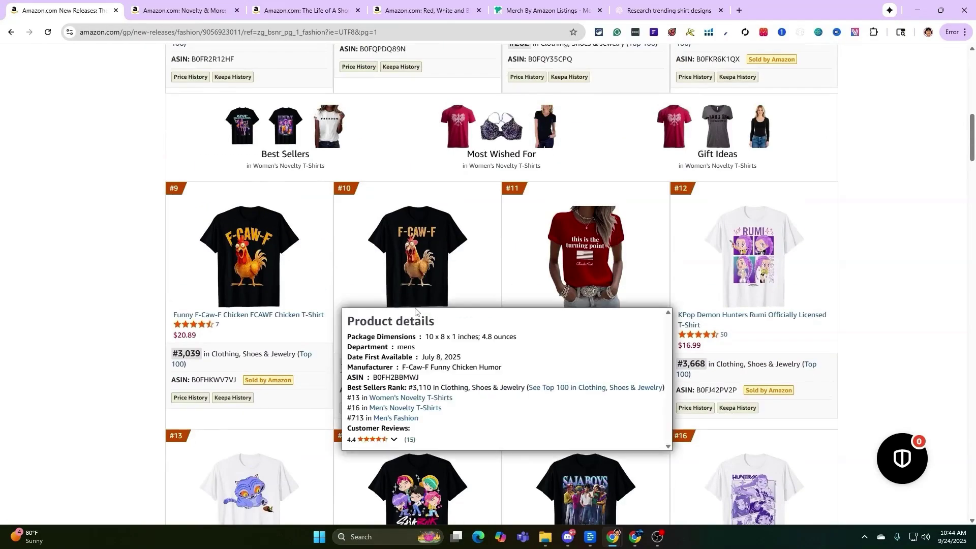
pyautogui.scroll(-5, 440, 352)
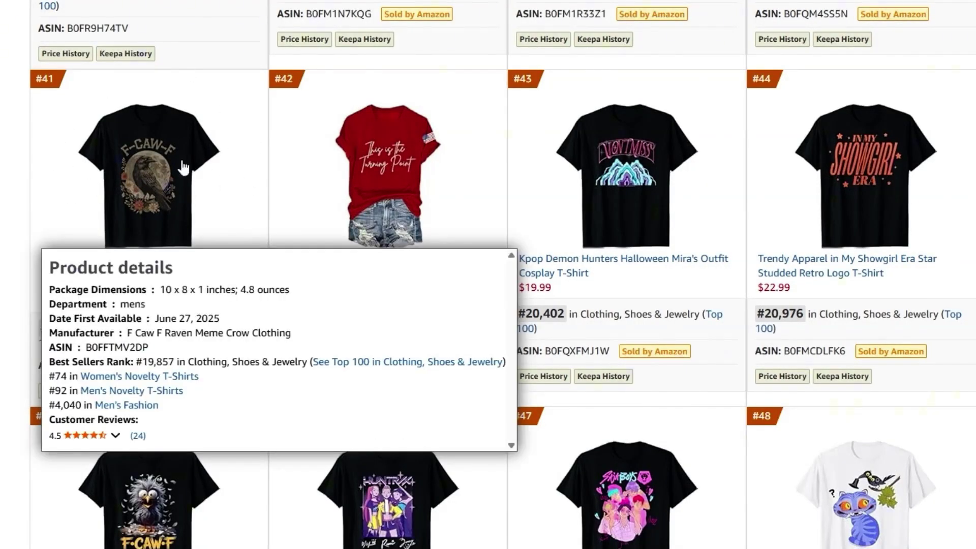
pyautogui.moveTo(774, 295)
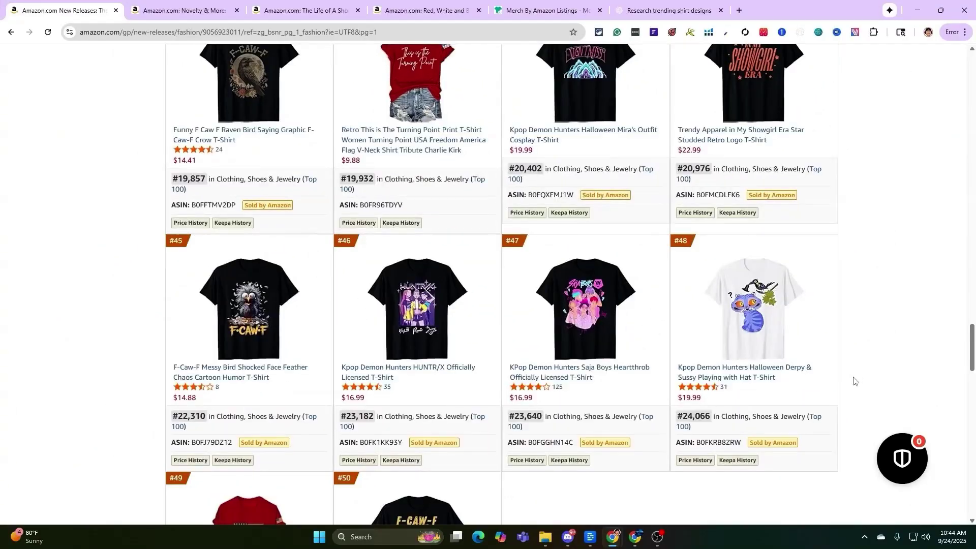
pyautogui.scroll(-1, 854, 382)
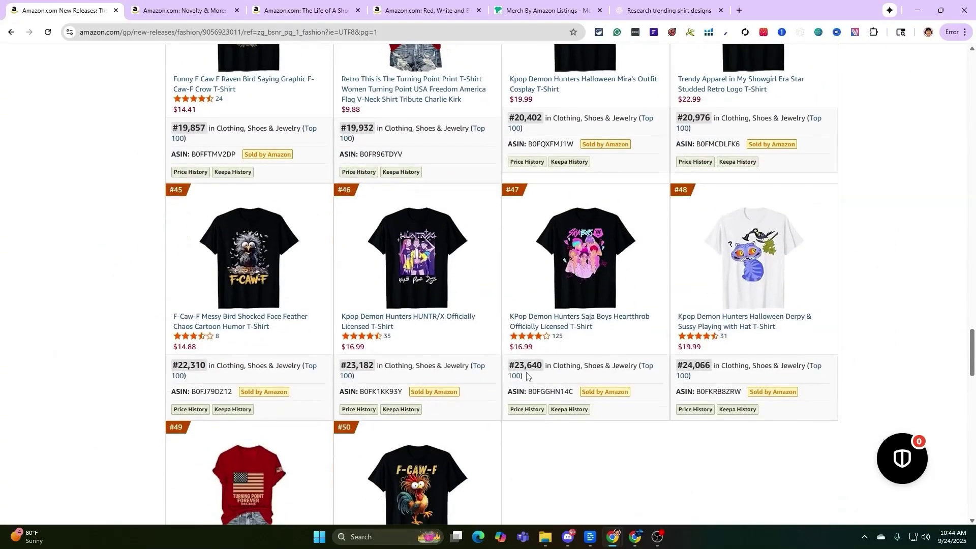
pyautogui.moveTo(182, 250)
# Go to page 2 of the new releases list and check the product details of the teal F-Caw-F Crow shirt.
pyautogui.scroll(-8, 256, 273)
pyautogui.click(581, 260)
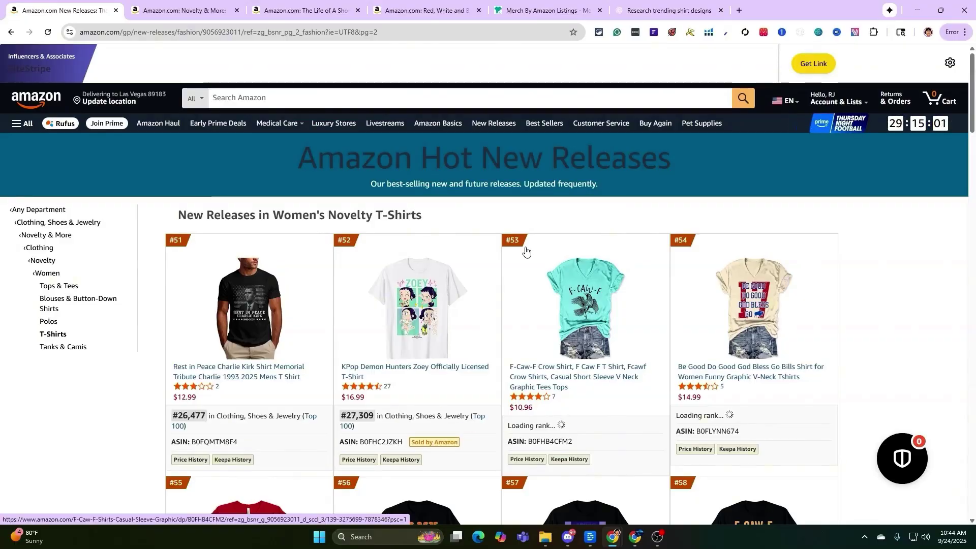
pyautogui.moveTo(479, 386)
pyautogui.scroll(-2, 535, 239)
pyautogui.moveTo(535, 238)
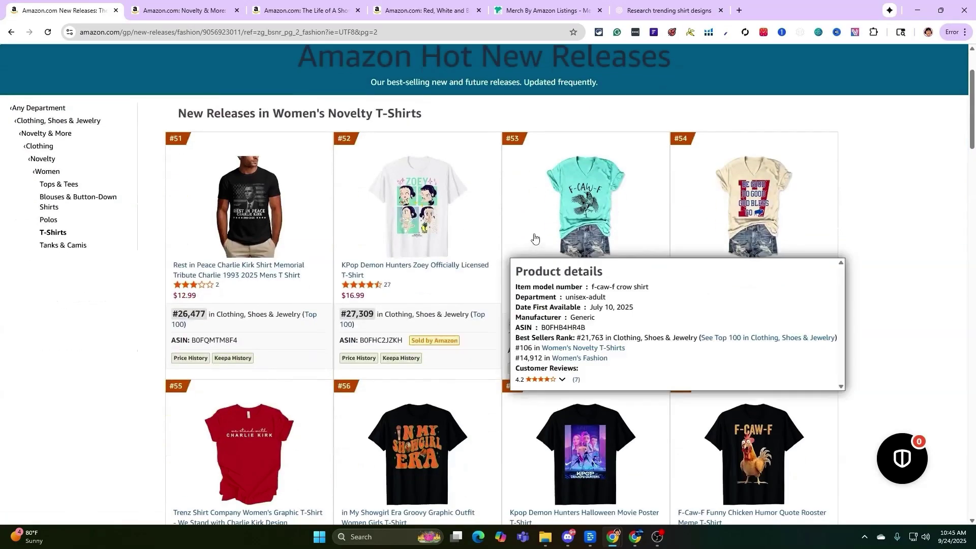
pyautogui.scroll(-2, 600, 201)
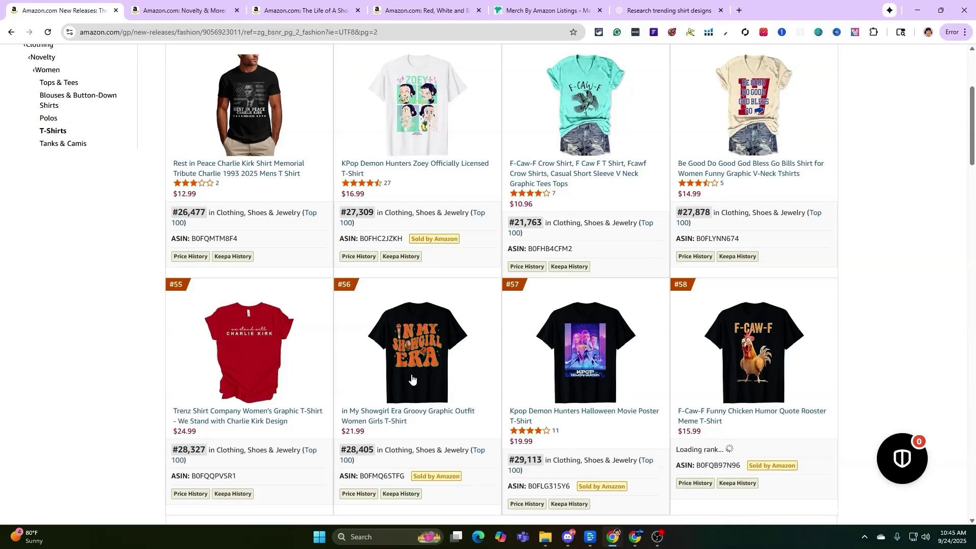
# Open the 67 Ice Cream Drip Meme T-shirt listing in a new browser tab.
pyautogui.scroll(-15, 508, 356)
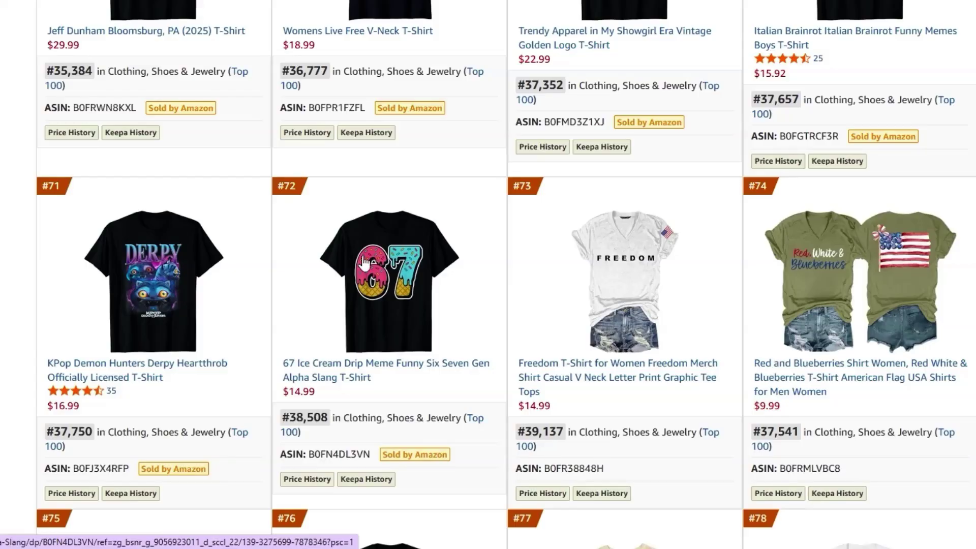
pyautogui.rightClick(380, 262)
pyautogui.press('Escape')
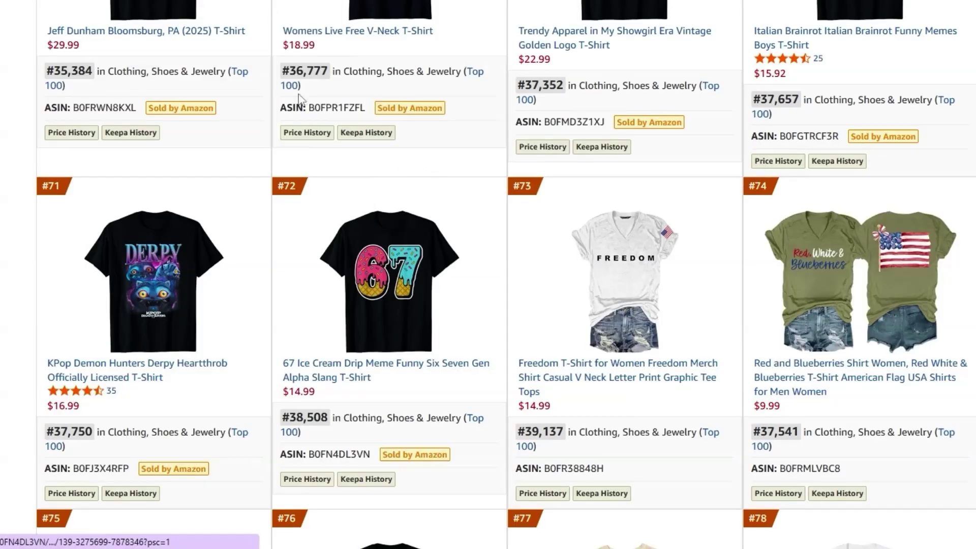
# Open The Life of A Showghoul Retro Halloween T-shirt listing in a new browser tab.
pyautogui.moveTo(481, 414)
pyautogui.scroll(-2, 482, 303)
pyautogui.scroll(-1, 482, 304)
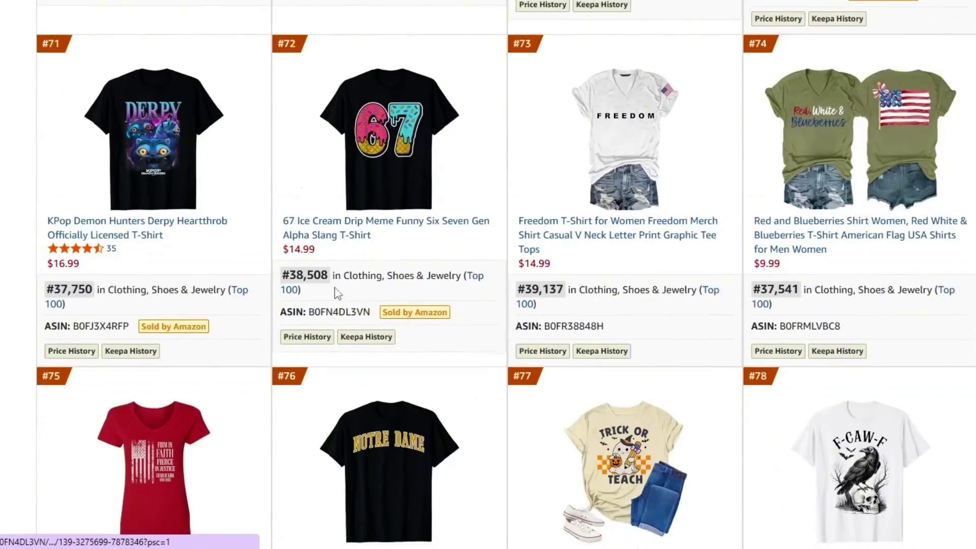
pyautogui.scroll(-10, 339, 280)
pyautogui.moveTo(397, 193)
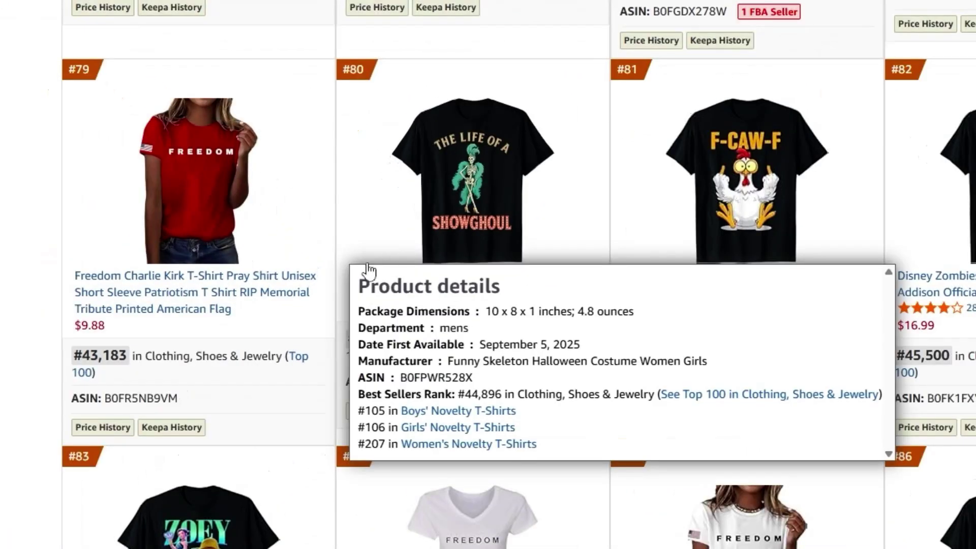
pyautogui.rightClick(444, 287)
pyautogui.click(521, 302)
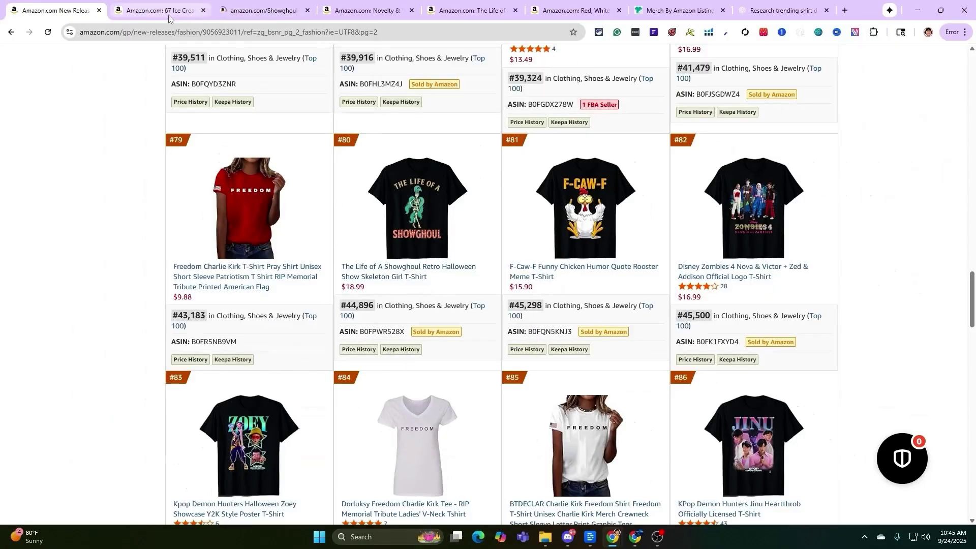
# Open the Red, White and Blueberries T-shirt listing in a new browser tab and check its product details.
pyautogui.moveTo(468, 268)
pyautogui.scroll(-6, 559, 315)
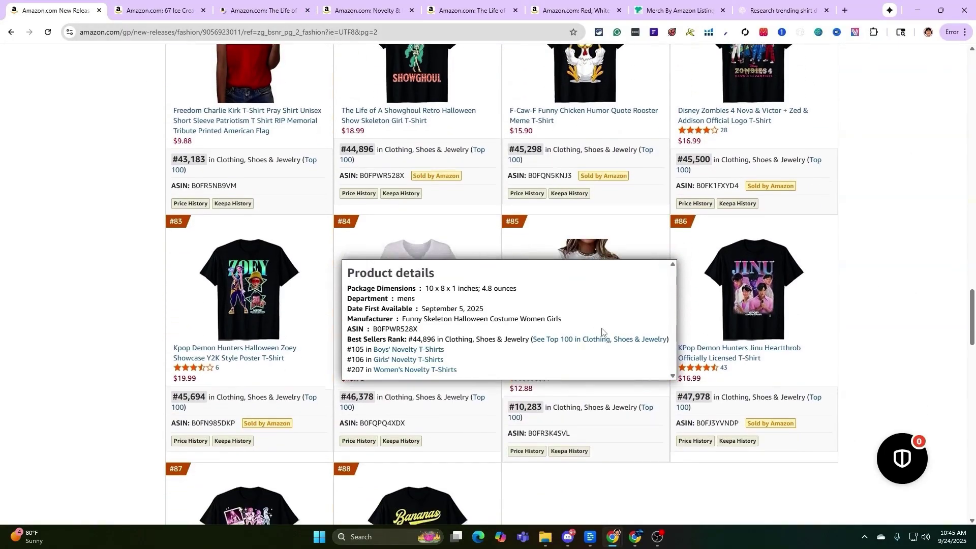
pyautogui.scroll(-3, 788, 376)
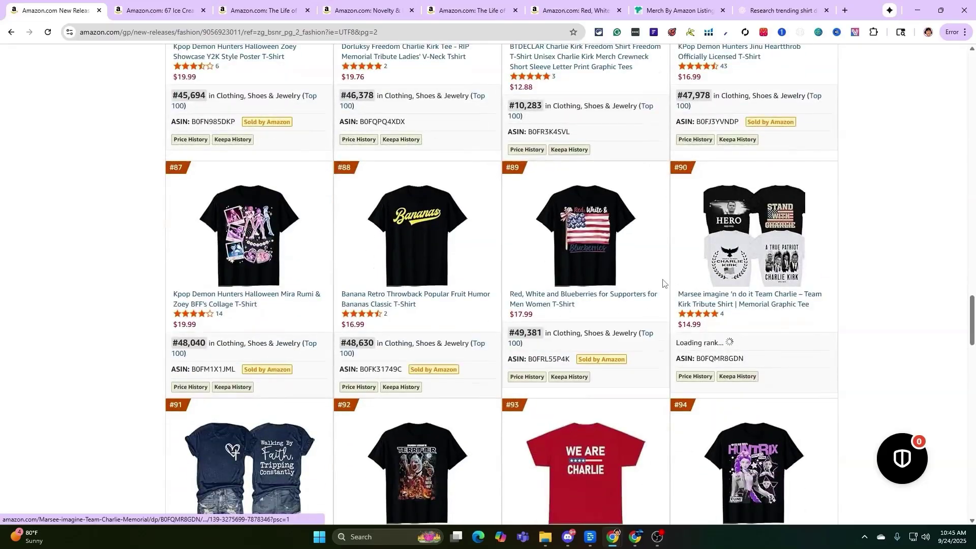
pyautogui.moveTo(637, 300)
pyautogui.rightClick(574, 271)
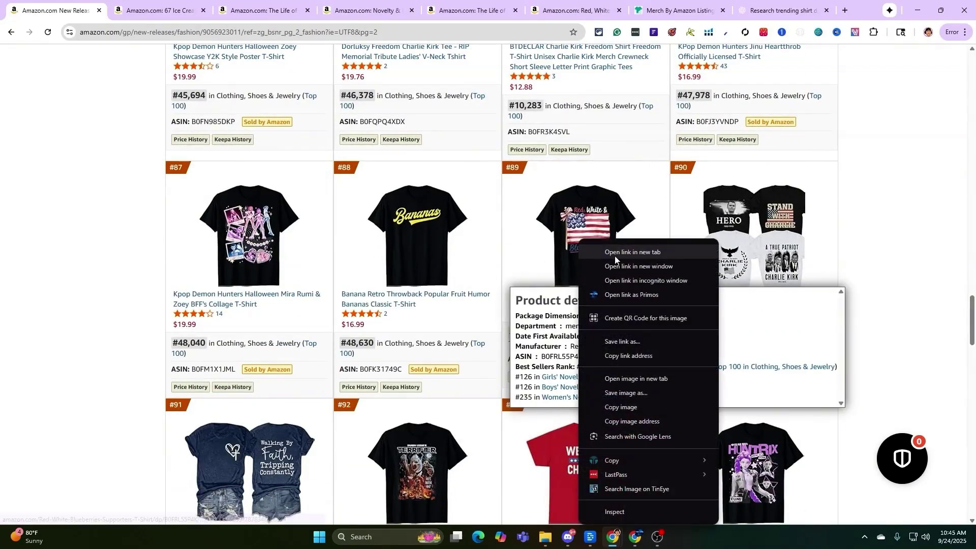
pyautogui.click(610, 245)
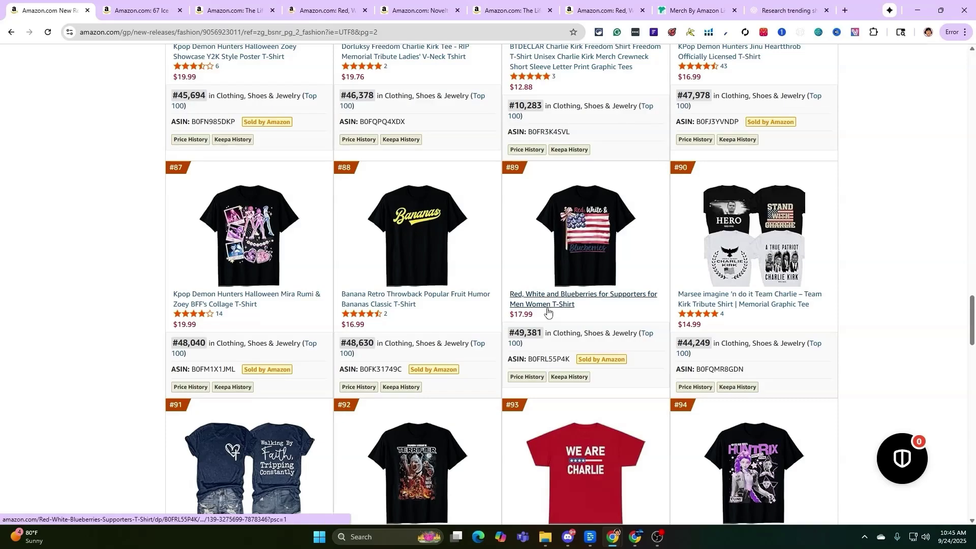
pyautogui.moveTo(553, 287)
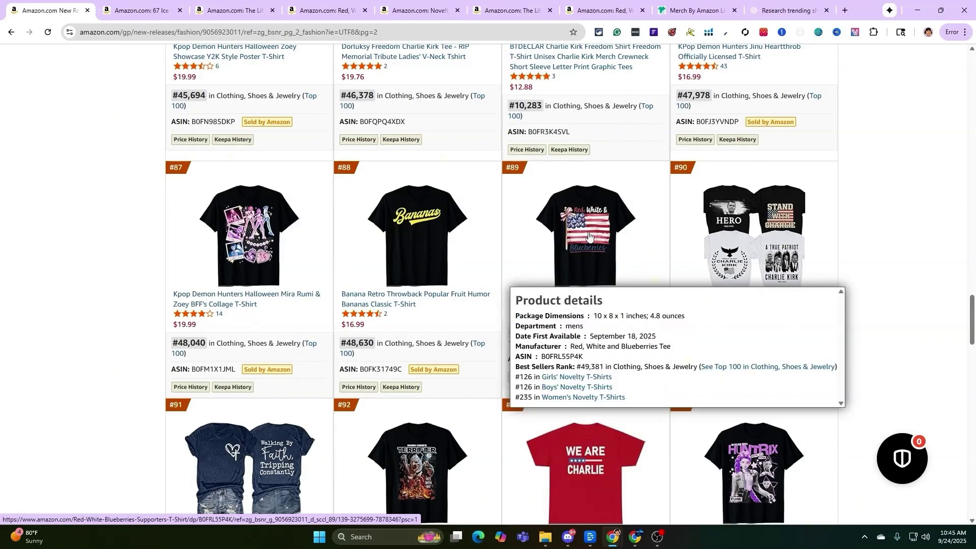
# Examine the shirts ranked 91 to 100 on page 2, including the product details of the This is The Turning Point T-shirt.
pyautogui.scroll(-9, 550, 328)
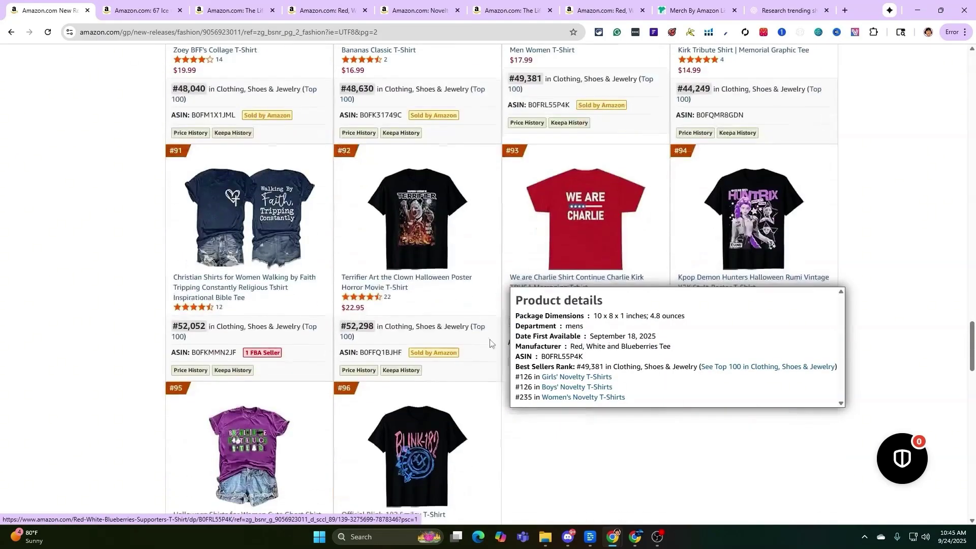
pyautogui.scroll(-1, 564, 342)
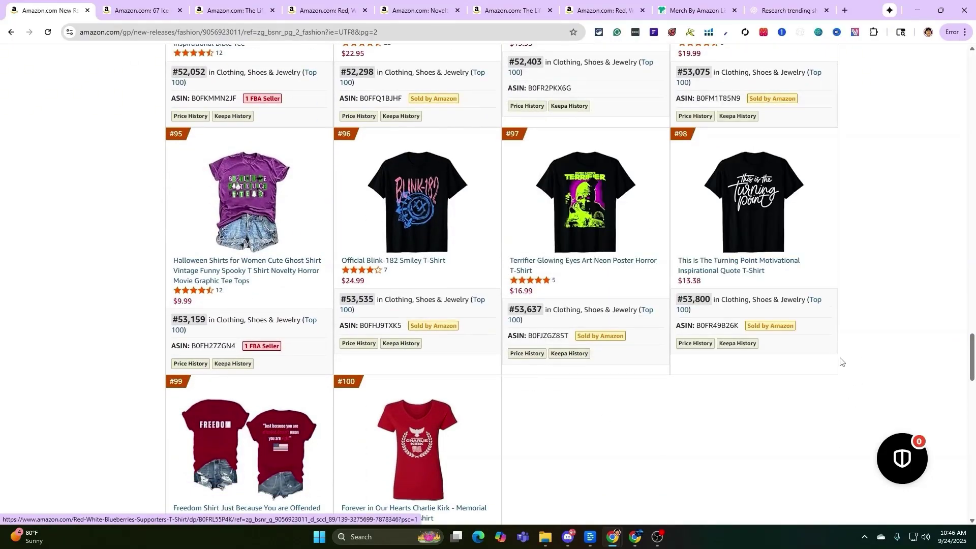
pyautogui.scroll(4, 840, 361)
pyautogui.scroll(-1, 834, 390)
pyautogui.moveTo(770, 328)
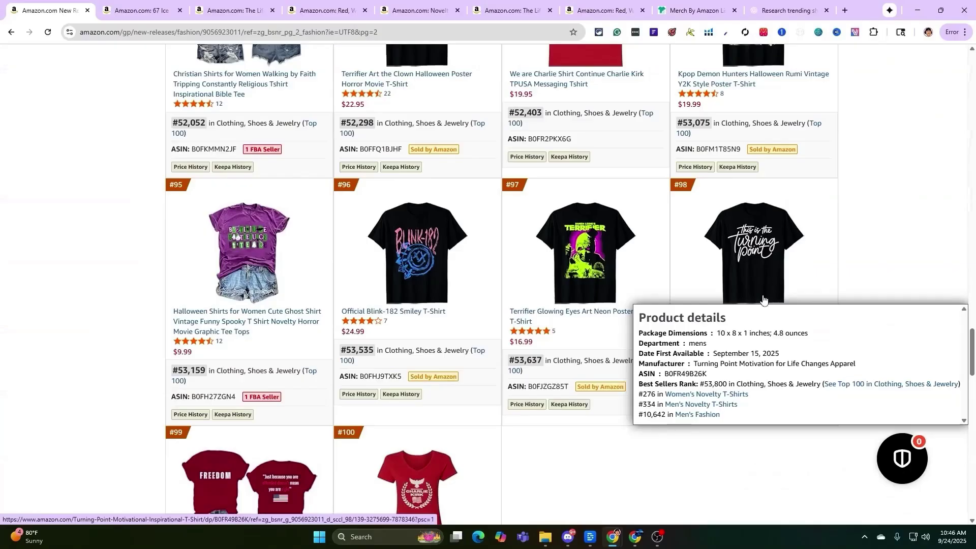
pyautogui.scroll(-5, 771, 288)
pyautogui.scroll(1, 822, 408)
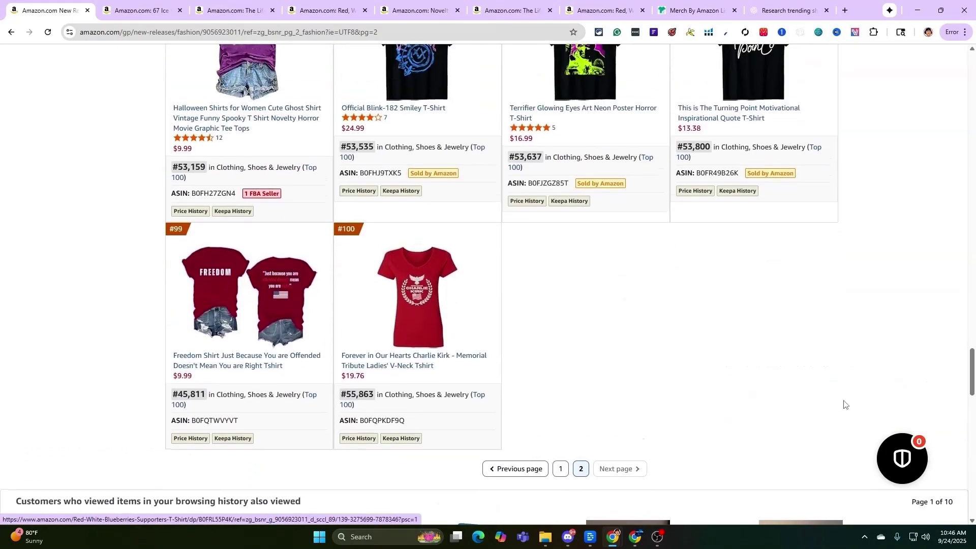
# Return to page 1 of the women's novelty T-shirt new releases.
pyautogui.moveTo(973, 379); pyautogui.dragTo(939, 293)
pyautogui.scroll(-15, 939, 293)
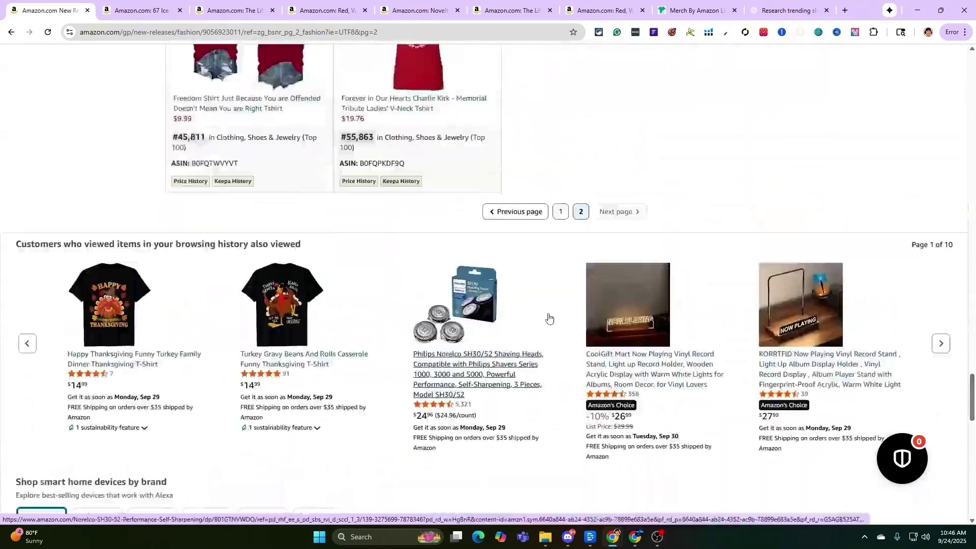
pyautogui.click(558, 212)
pyautogui.scroll(-5, 721, 234)
pyautogui.moveTo(972, 171); pyautogui.dragTo(969, 339)
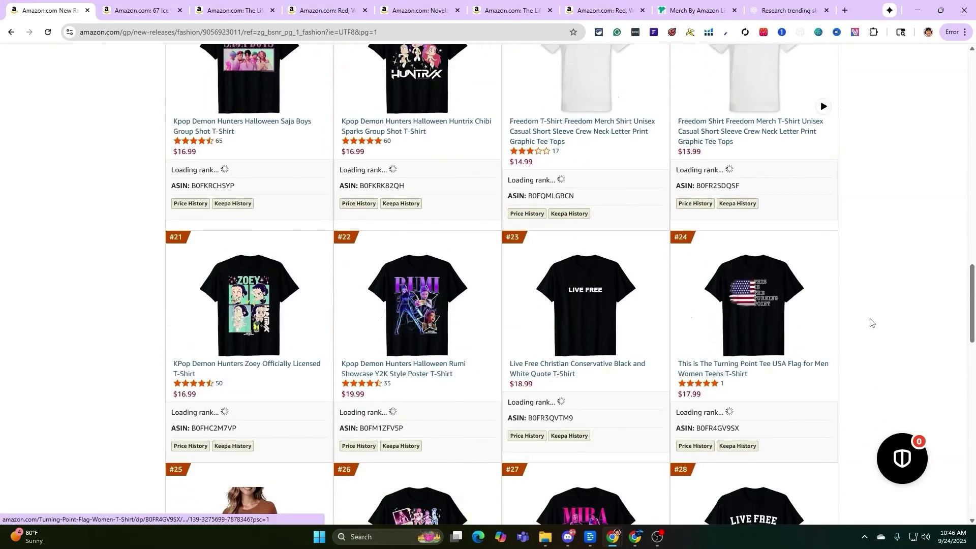
# Review the page 1 shirts ranked 25 to 50 for recurring themes, checking product details of the Kpop Demon Hunters and Turning Point shirts.
pyautogui.scroll(-6, 964, 325)
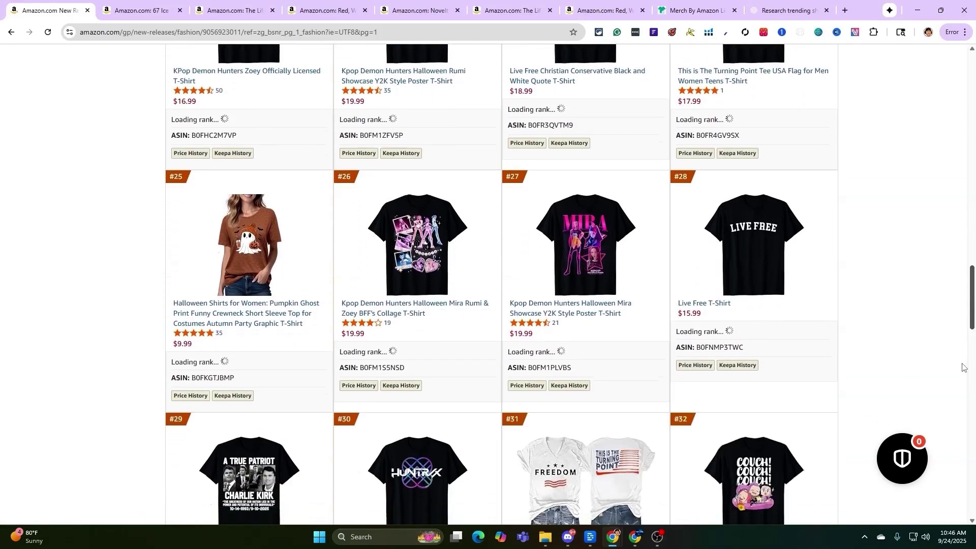
pyautogui.scroll(-3, 959, 368)
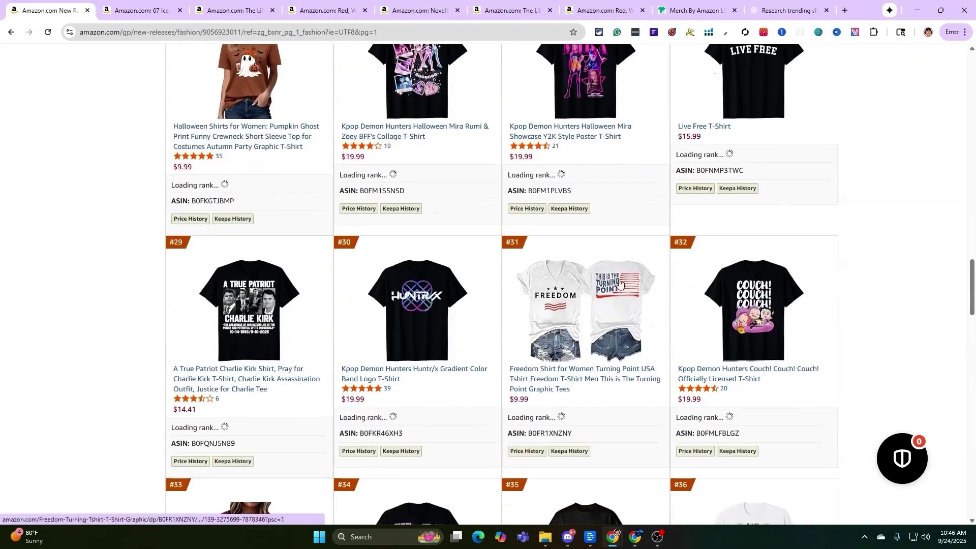
pyautogui.scroll(-2, 963, 297)
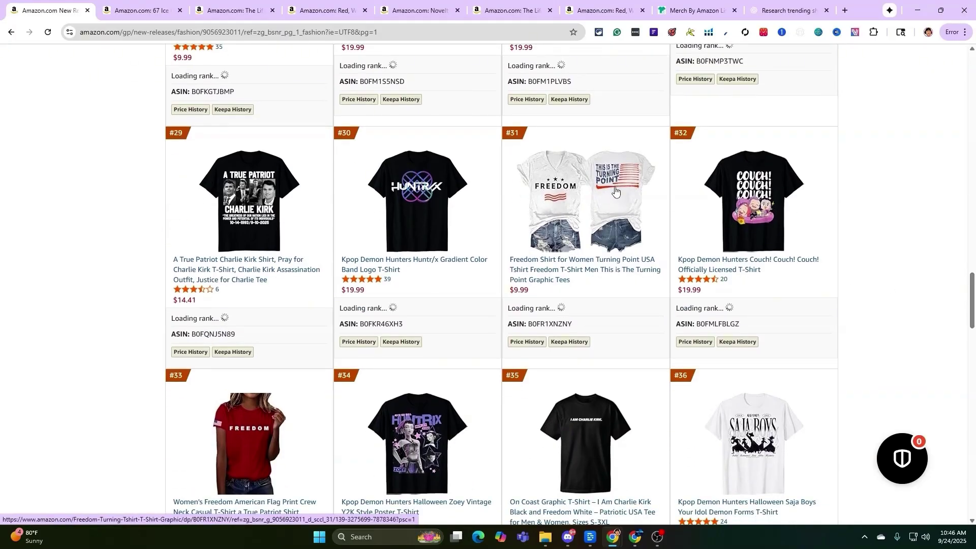
pyautogui.scroll(-12, 788, 275)
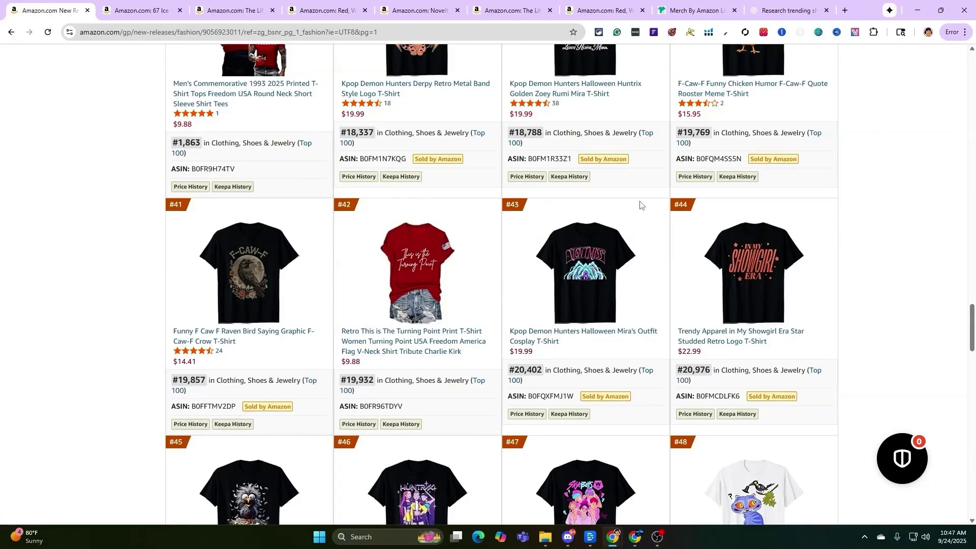
pyautogui.scroll(-5, 618, 190)
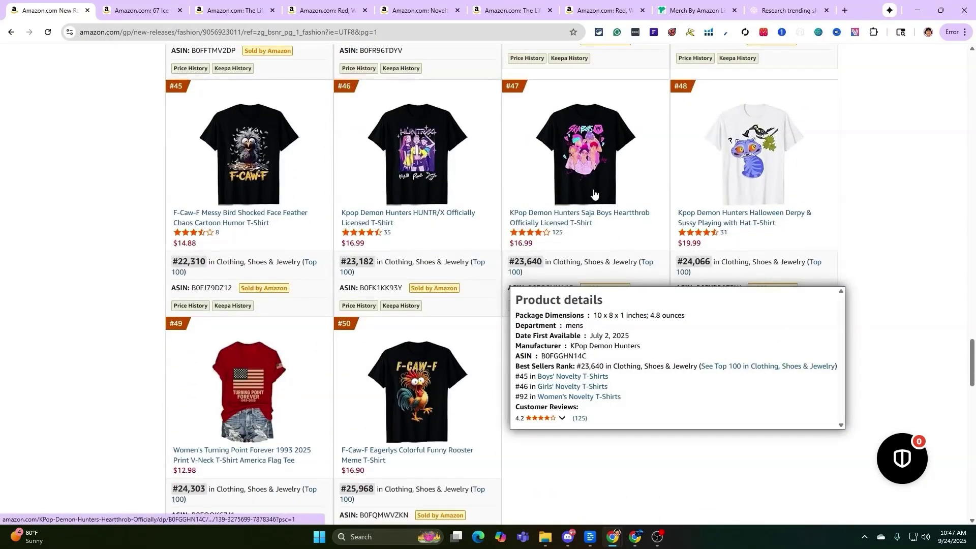
pyautogui.scroll(-1, 356, 360)
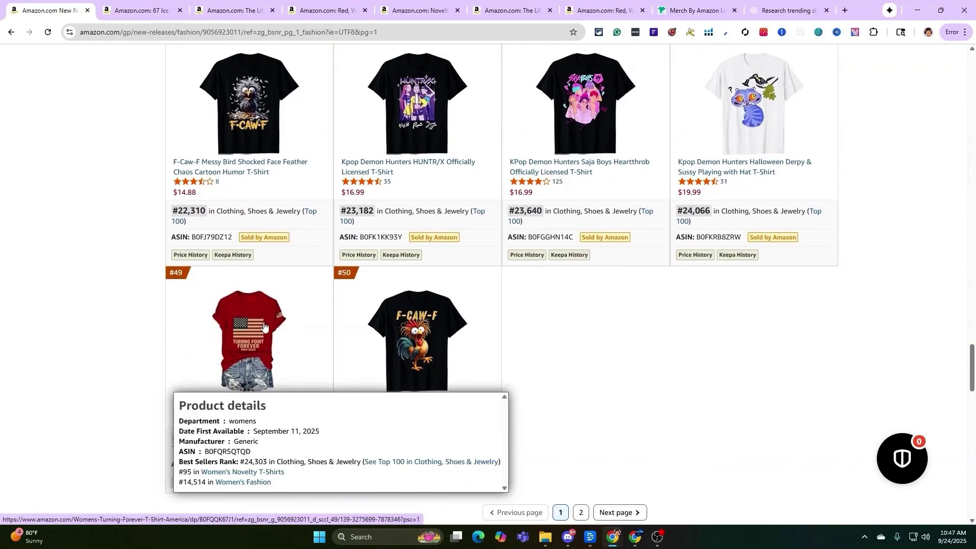
pyautogui.scroll(5, 371, 263)
pyautogui.scroll(4, 485, 261)
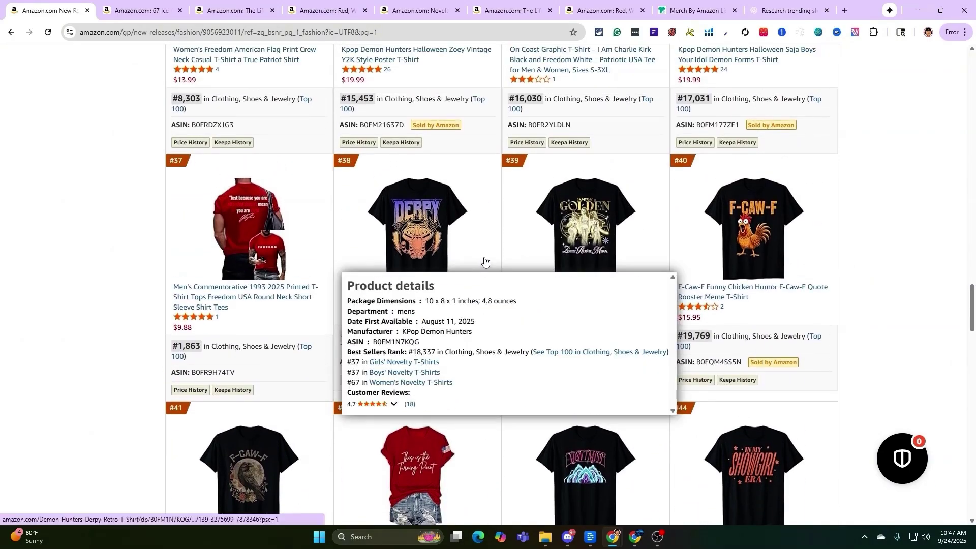
pyautogui.scroll(-3, 484, 261)
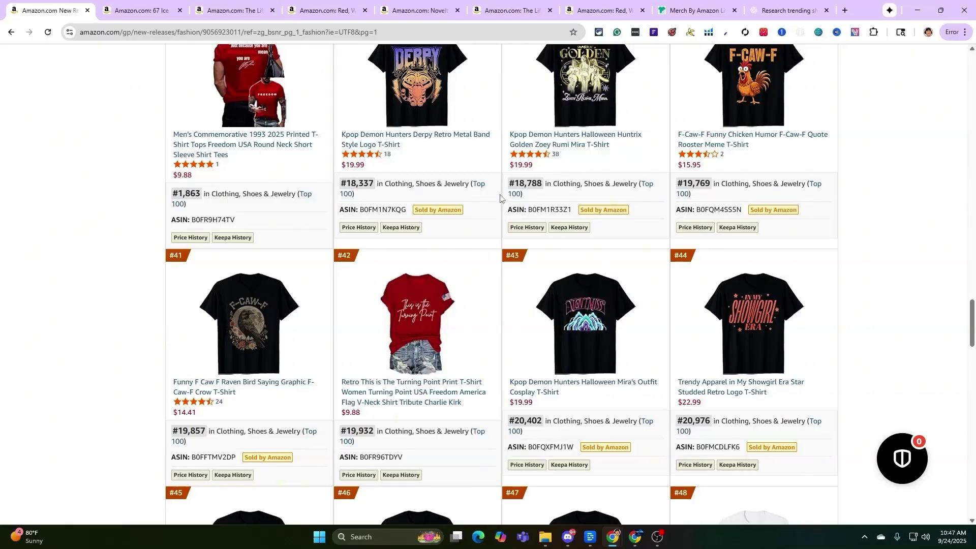
pyautogui.moveTo(442, 290)
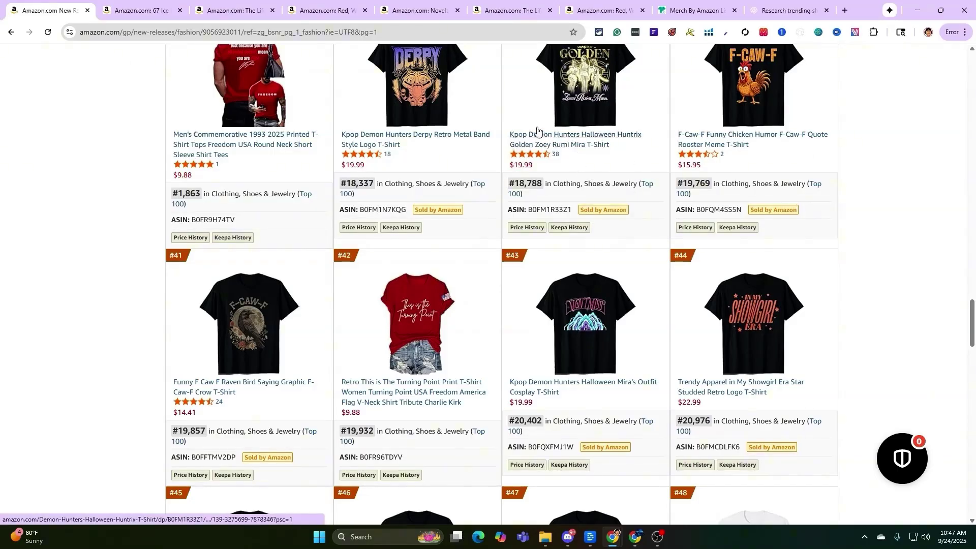
pyautogui.scroll(12, 477, 234)
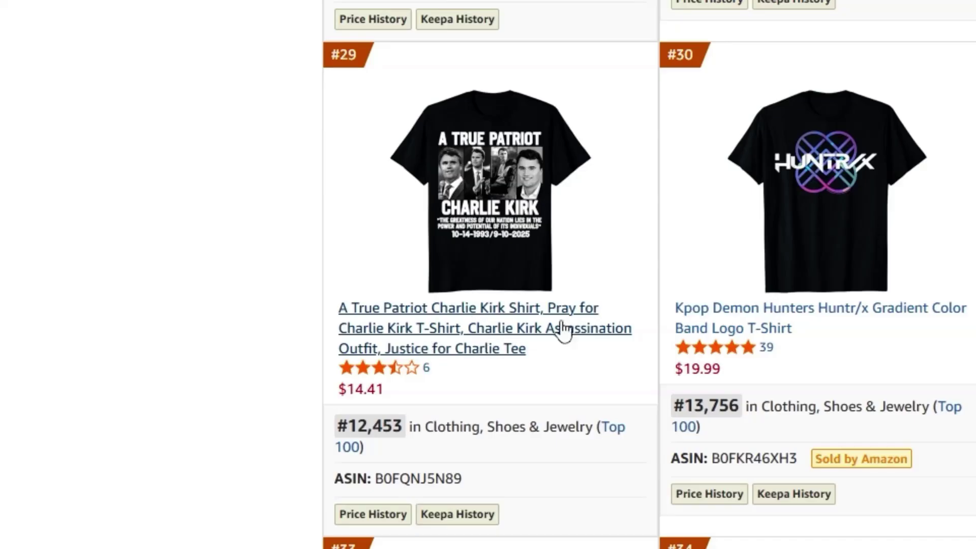
# Check the product details of the shirt ranked 29 and compare the opened 67 Ice Cream Drip and Life of a Showghoul listings.
pyautogui.moveTo(544, 153)
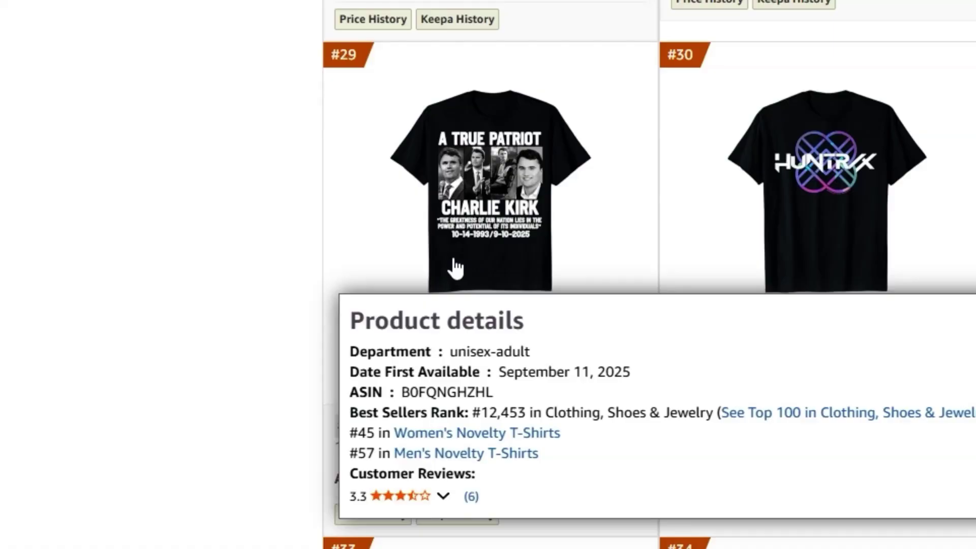
pyautogui.moveTo(673, 144)
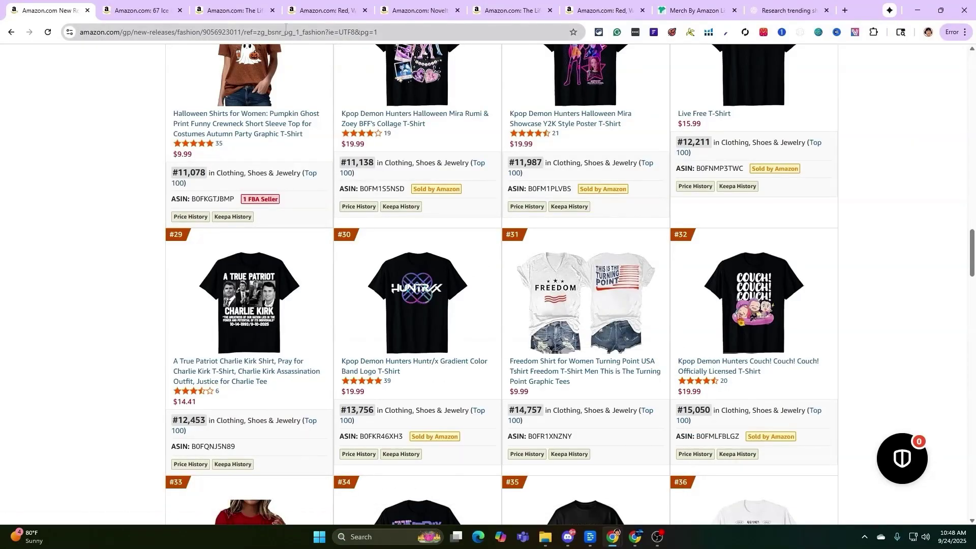
pyautogui.click(157, 9)
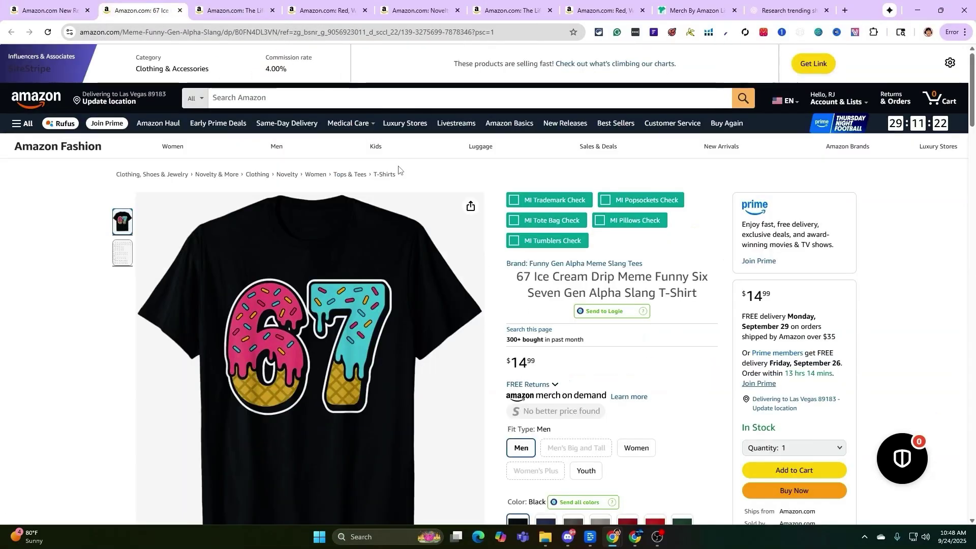
pyautogui.scroll(-1, 399, 169)
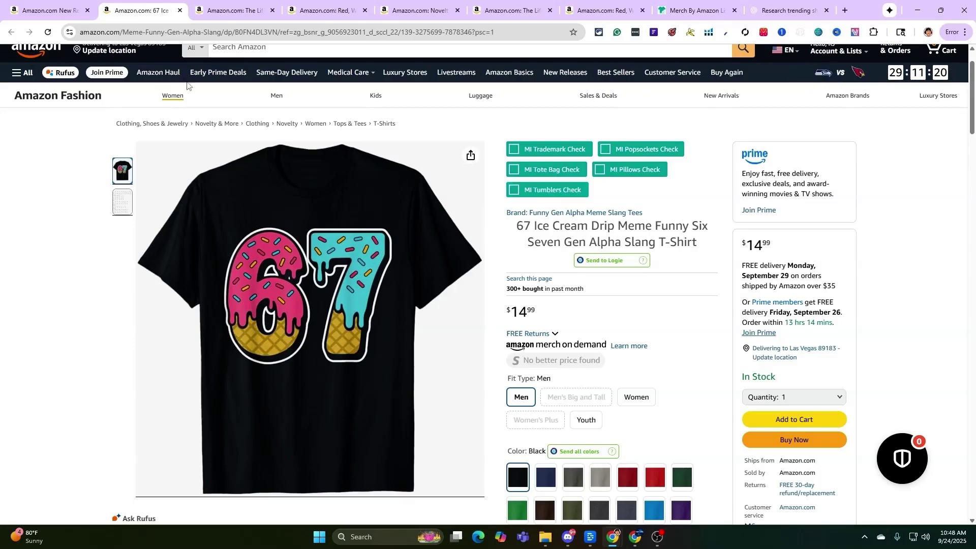
pyautogui.click(237, 9)
pyautogui.scroll(-3, 386, 334)
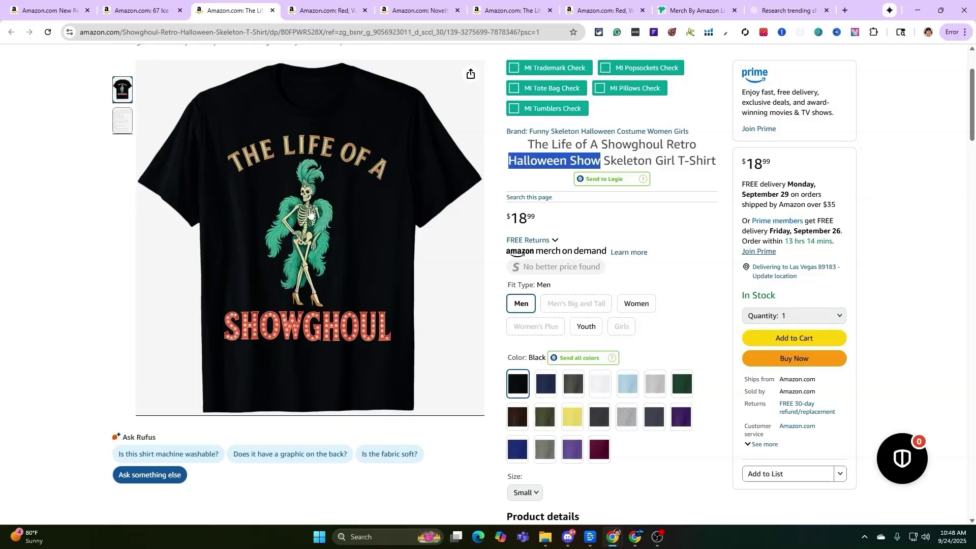
pyautogui.hotkey('ctrl', 'shift', 'Tab')
pyautogui.scroll(-3, 468, 219)
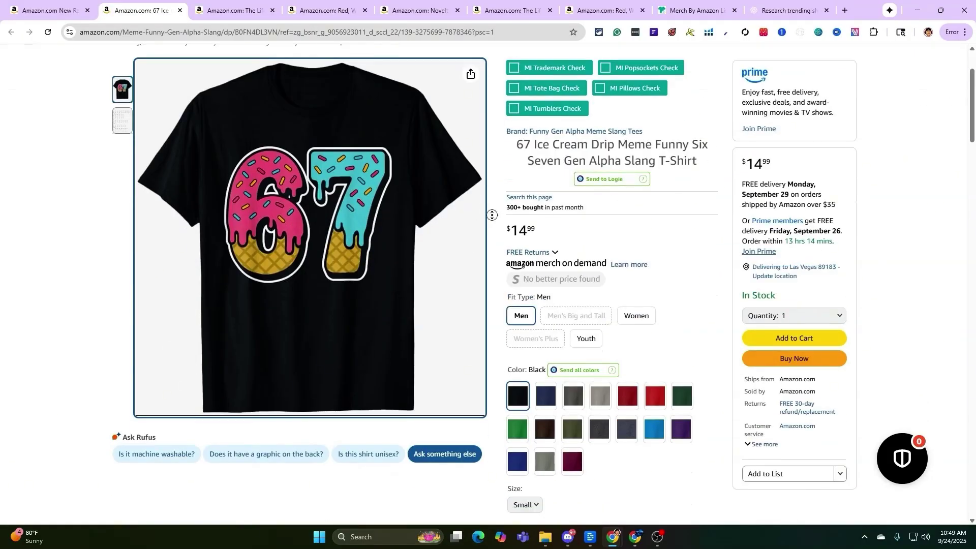
pyautogui.scroll(1, 702, 249)
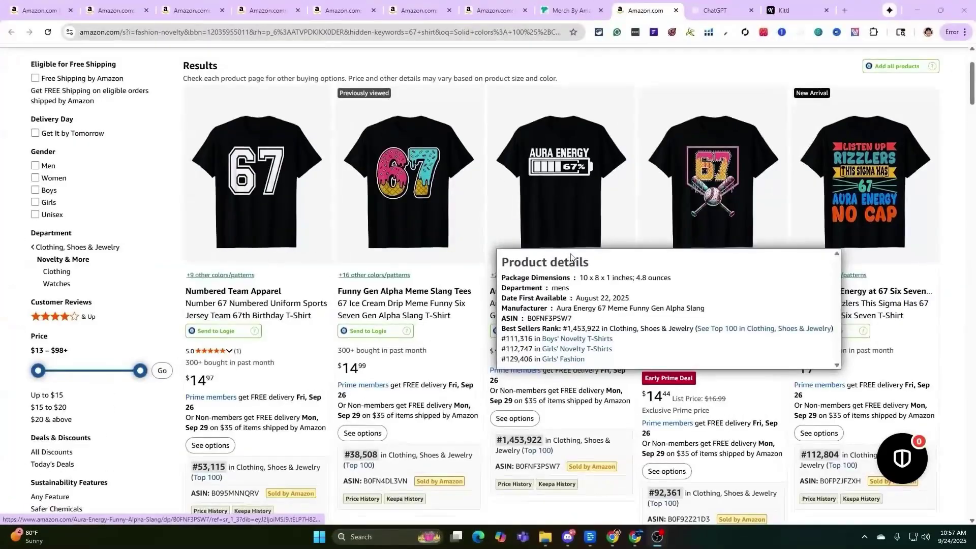
# Capture a screenshot of the 67 Ice Cream Drip shirt in the Amazon 67 shirt results and attach it to a ChatGPT prompt.
pyautogui.scroll(2, 285, 224)
pyautogui.scroll(-2, 508, 244)
pyautogui.moveTo(456, 270)
pyautogui.scroll(-1, 456, 270)
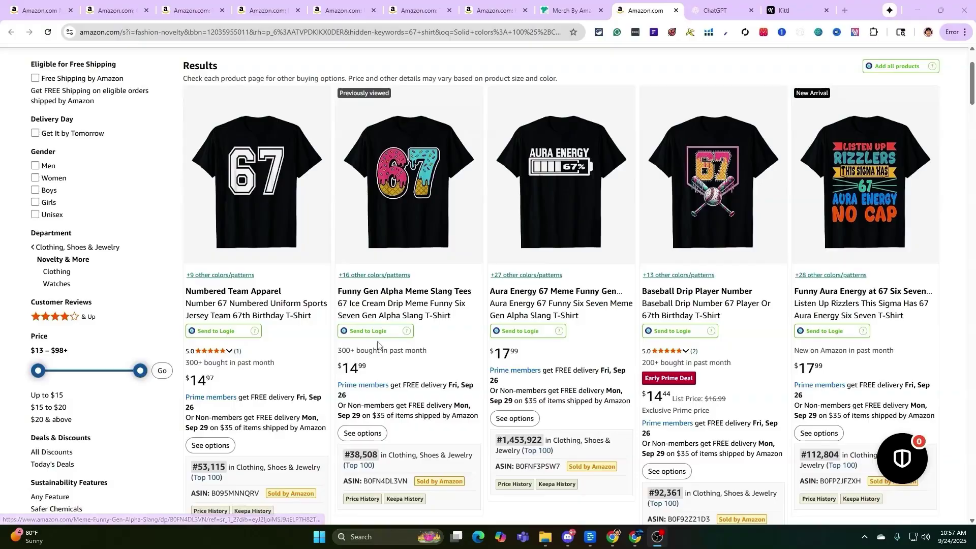
pyautogui.moveTo(727, 200)
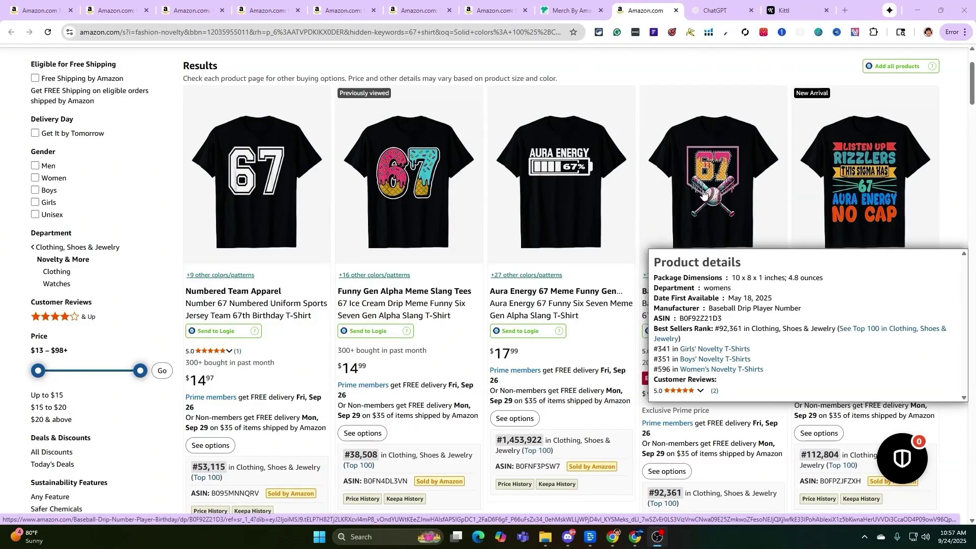
pyautogui.moveTo(397, 199)
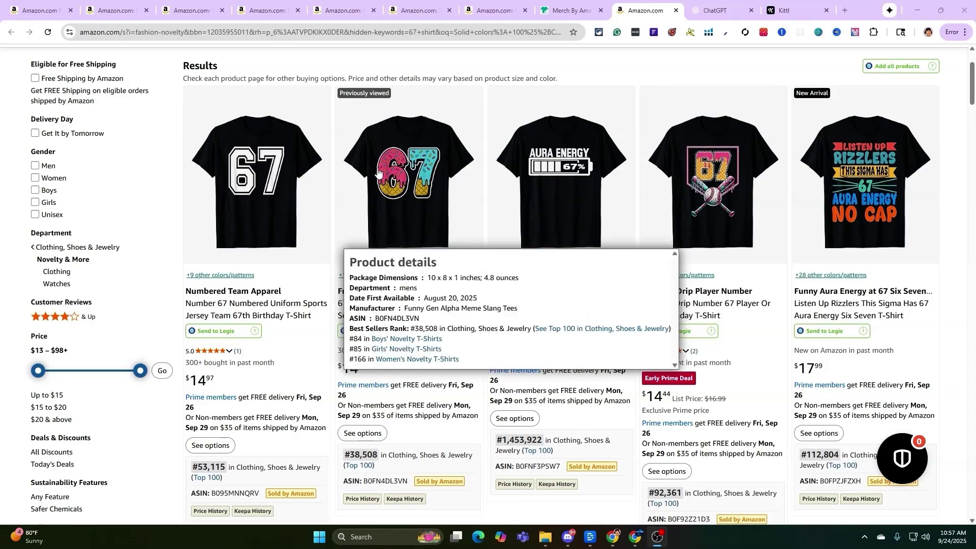
pyautogui.press('super+shift+s')
pyautogui.moveTo(326, 92); pyautogui.dragTo(488, 271)
pyautogui.hotkey('alt', 'Tab')
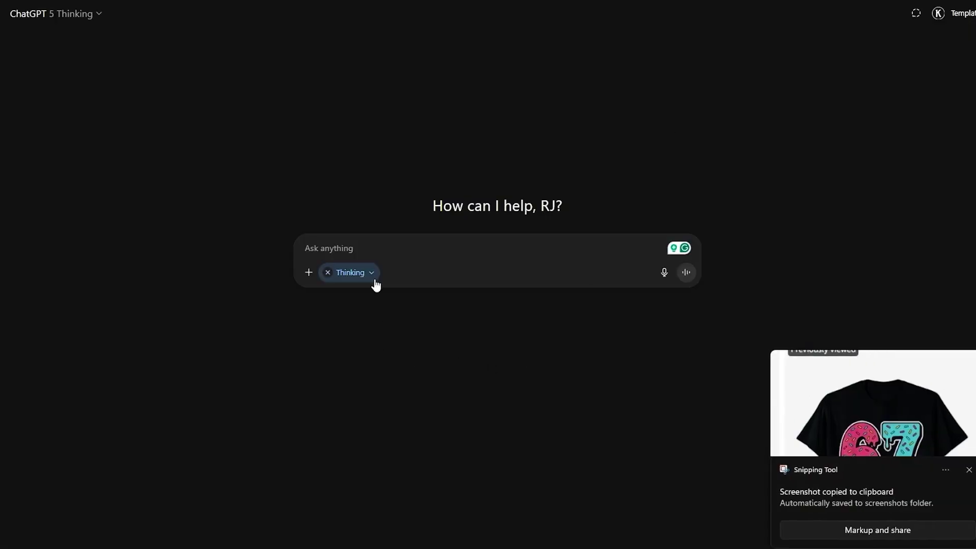
pyautogui.click(447, 259)
pyautogui.hotkey('ctrl', 'v')
# Return to the 67 shirt results and capture screenshots of the Baseball Drip shirt and the block-numeral 67 Ice Cream Drip shirt.
pyautogui.hotkey('alt', 'Tab')
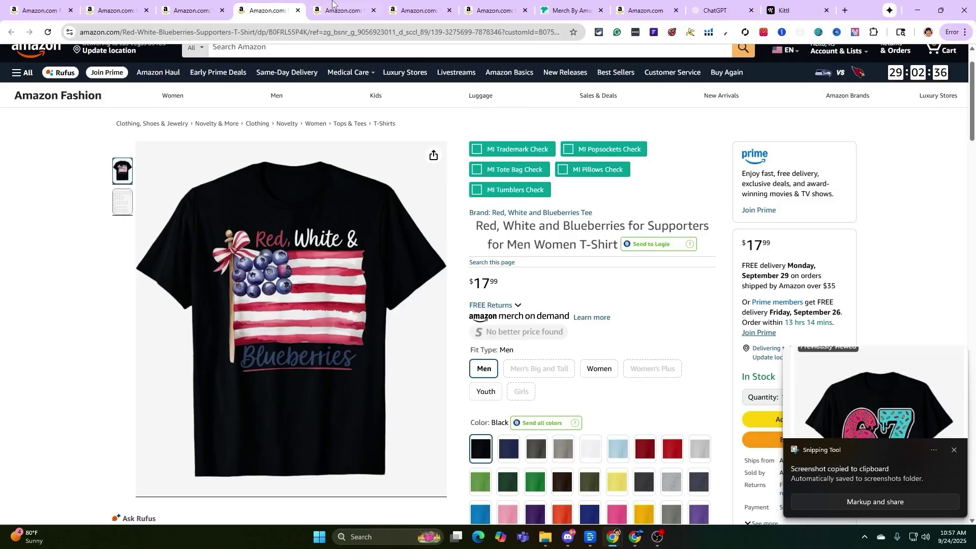
pyautogui.click(417, 10)
pyautogui.click(486, 4)
pyautogui.click(645, 10)
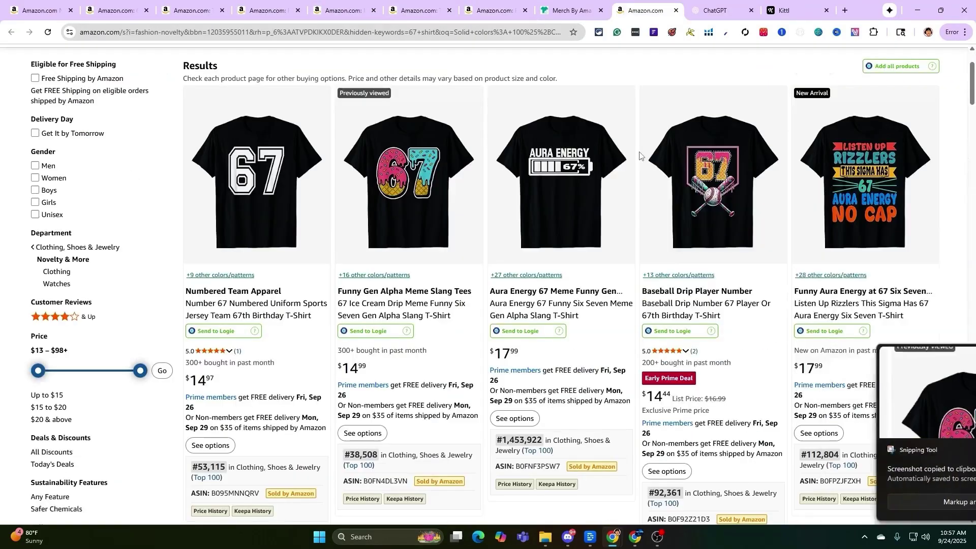
pyautogui.press('super+shift+s')
pyautogui.moveTo(635, 93); pyautogui.dragTo(780, 255)
pyautogui.scroll(-9, 783, 255)
pyautogui.press('super+shift+s')
pyautogui.moveTo(781, 104); pyautogui.dragTo(945, 258)
# Find the white Six Seven Ice Cream Drip Sport shirt further down the results, capture it and attach it to the ChatGPT prompt.
pyautogui.scroll(-10, 701, 290)
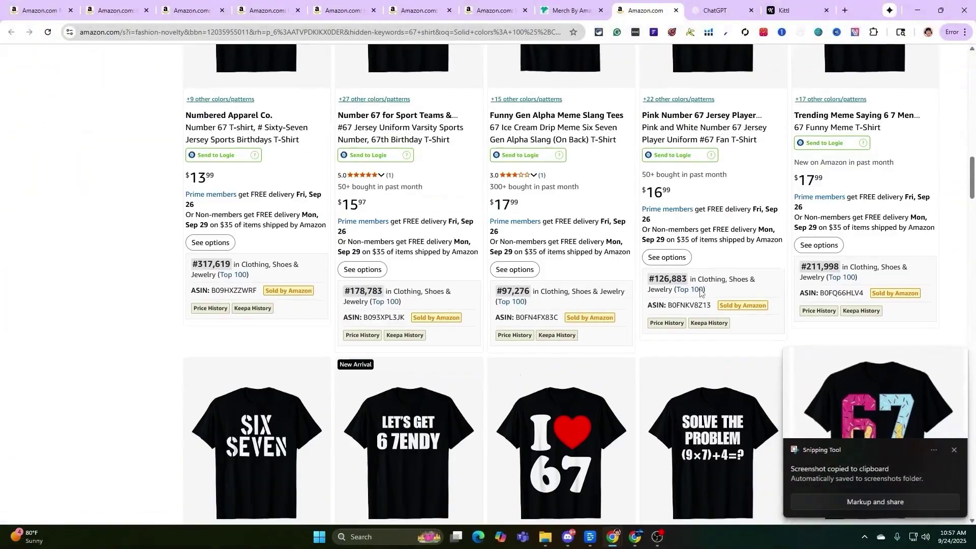
pyautogui.scroll(-5, 701, 285)
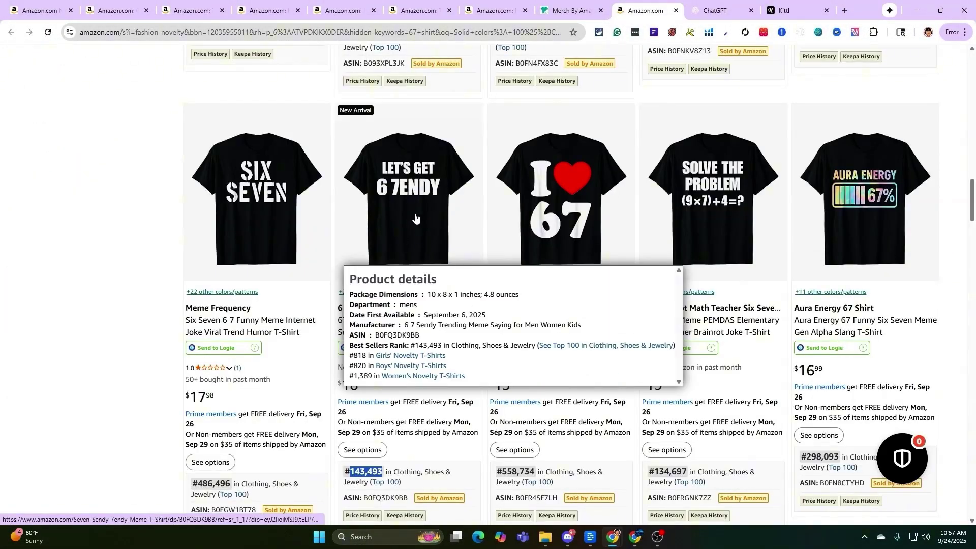
pyautogui.moveTo(886, 211)
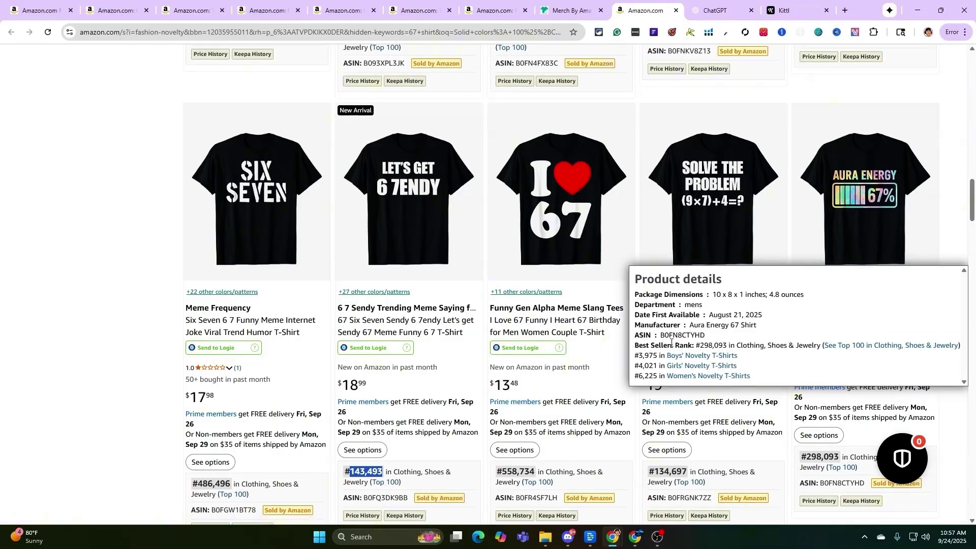
pyautogui.moveTo(691, 251)
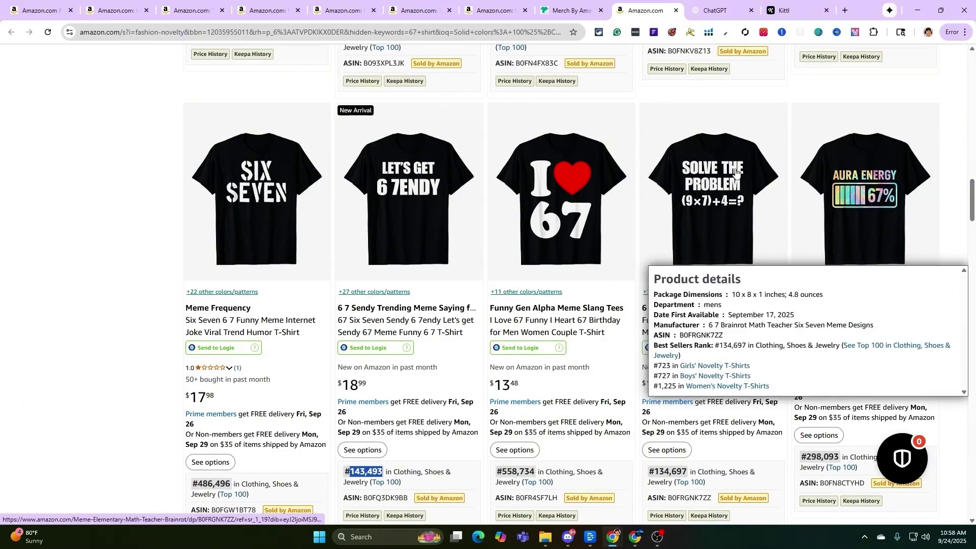
pyautogui.scroll(-9, 899, 165)
pyautogui.moveTo(899, 165)
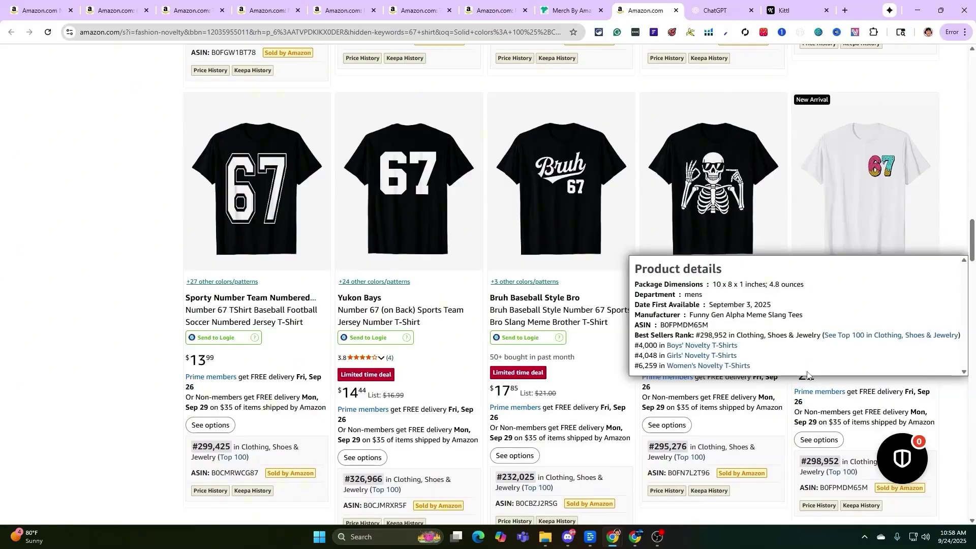
pyautogui.press('super+shift+s')
pyautogui.moveTo(787, 109); pyautogui.dragTo(931, 245)
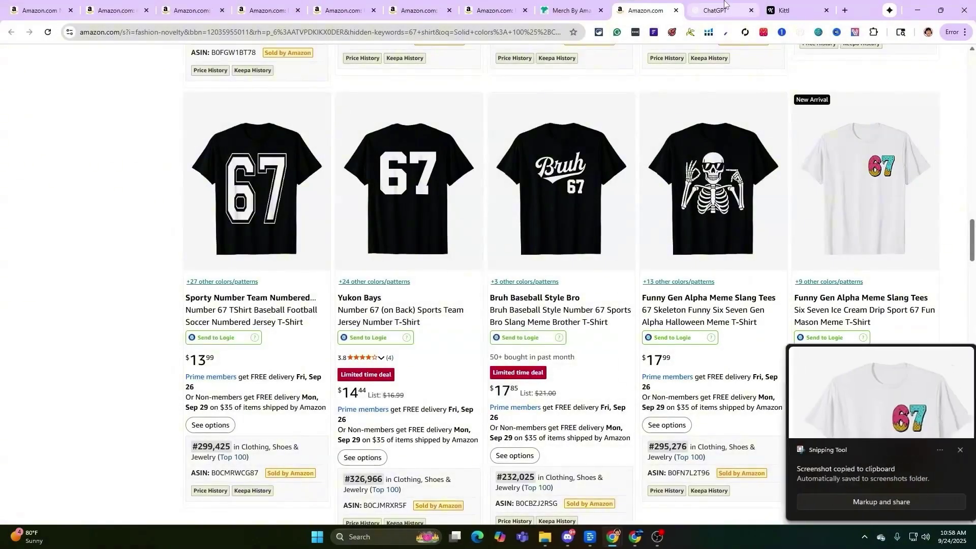
pyautogui.hotkey('alt', 'Tab')
pyautogui.hotkey('ctrl', 'v')
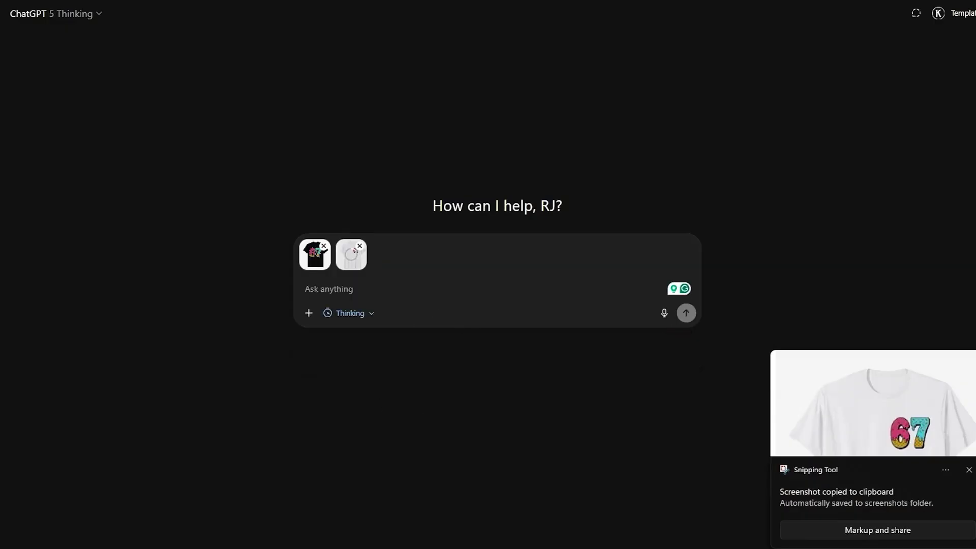
# Capture the block-numeral 67 Ice Cream Drip shirt from the Amazon results and attach it to the ChatGPT prompt.
pyautogui.hotkey('alt', 'Tab')
pyautogui.scroll(15, 753, 325)
pyautogui.scroll(10, 753, 326)
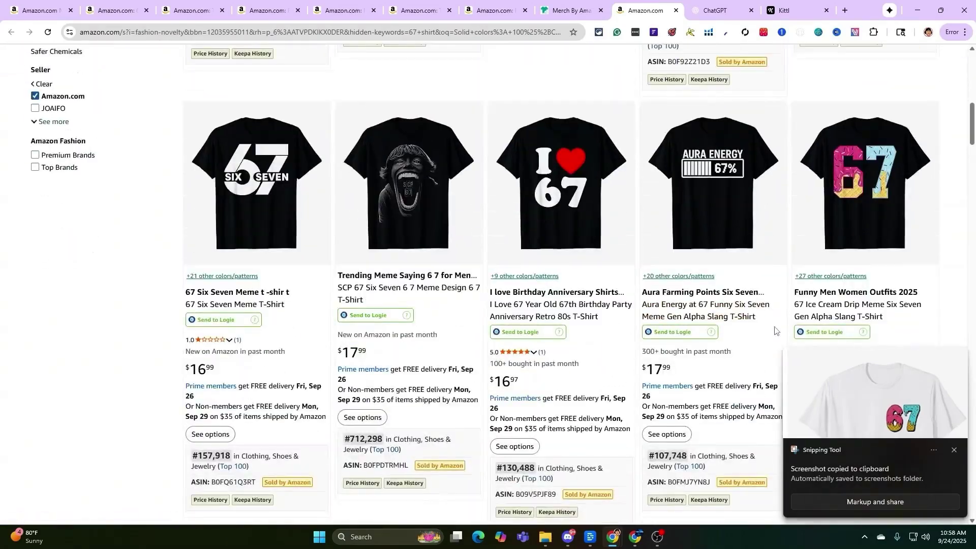
pyautogui.press('super+shift+s')
pyautogui.moveTo(787, 92); pyautogui.dragTo(951, 285)
pyautogui.hotkey('alt', 'Tab')
pyautogui.hotkey('ctrl', 'v')
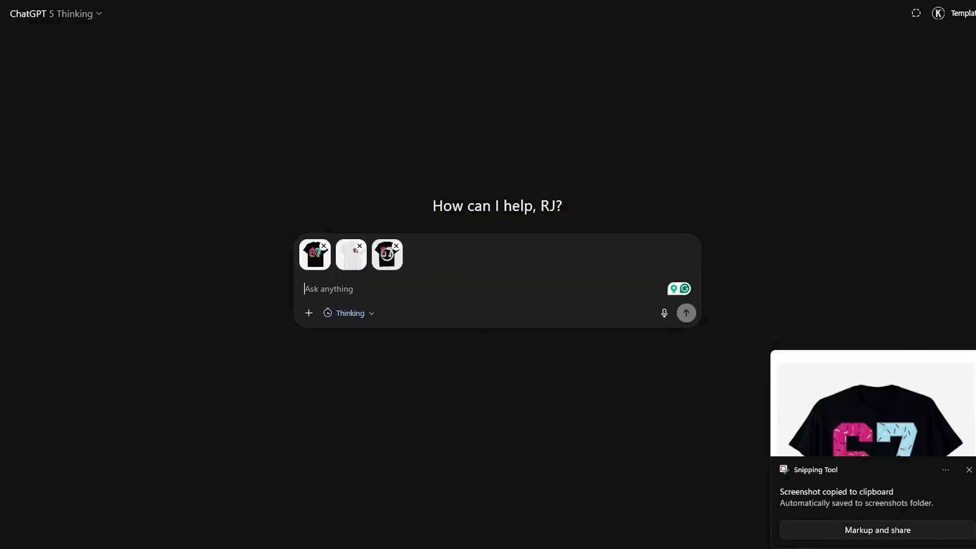
# Collect four more screenshots of drip-style 67 shirts from the Amazon results and attach them to the ChatGPT prompt.
pyautogui.hotkey('alt', 'Tab')
pyautogui.scroll(5, 734, 245)
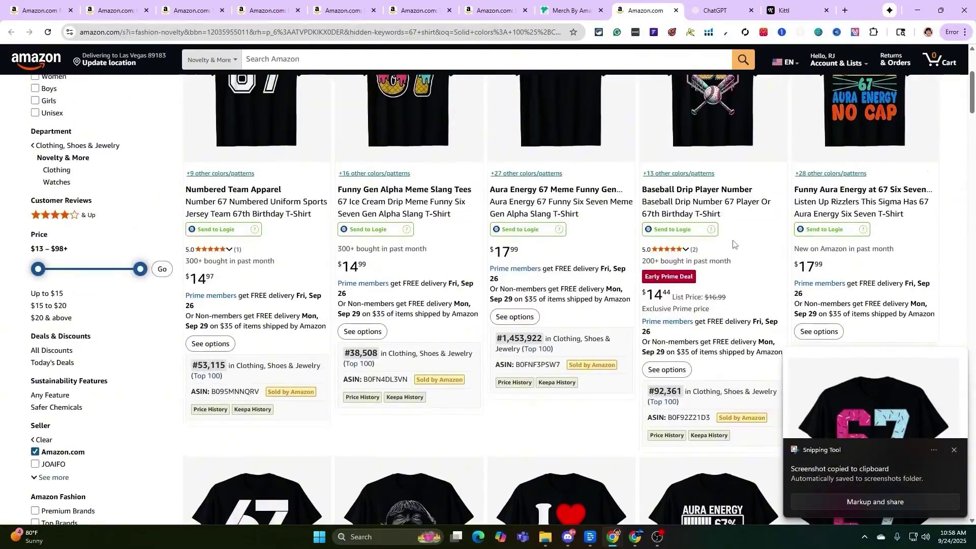
pyautogui.scroll(5, 737, 234)
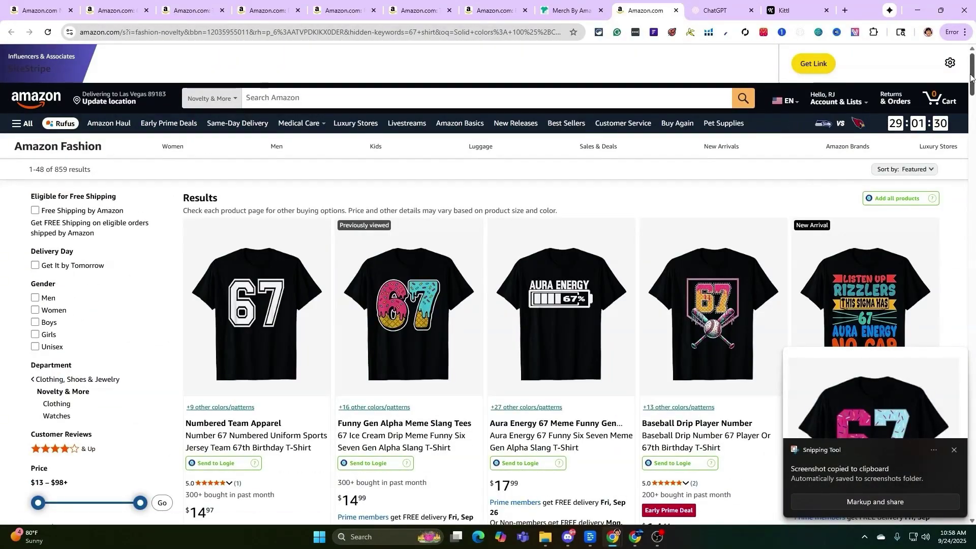
pyautogui.moveTo(972, 78); pyautogui.dragTo(971, 202)
pyautogui.moveTo(683, 184)
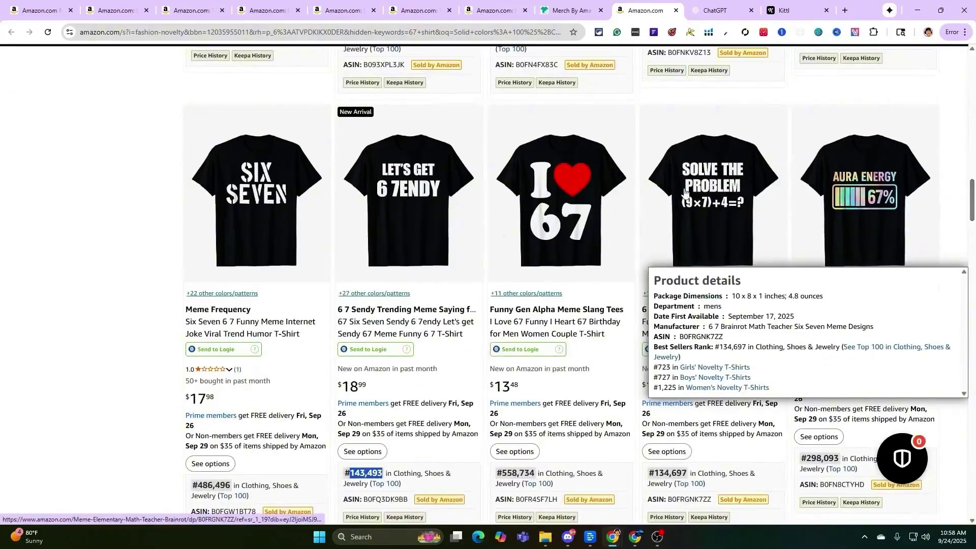
pyautogui.hotkey('alt', 'Tab')
pyautogui.hotkey('ctrl', 'v')
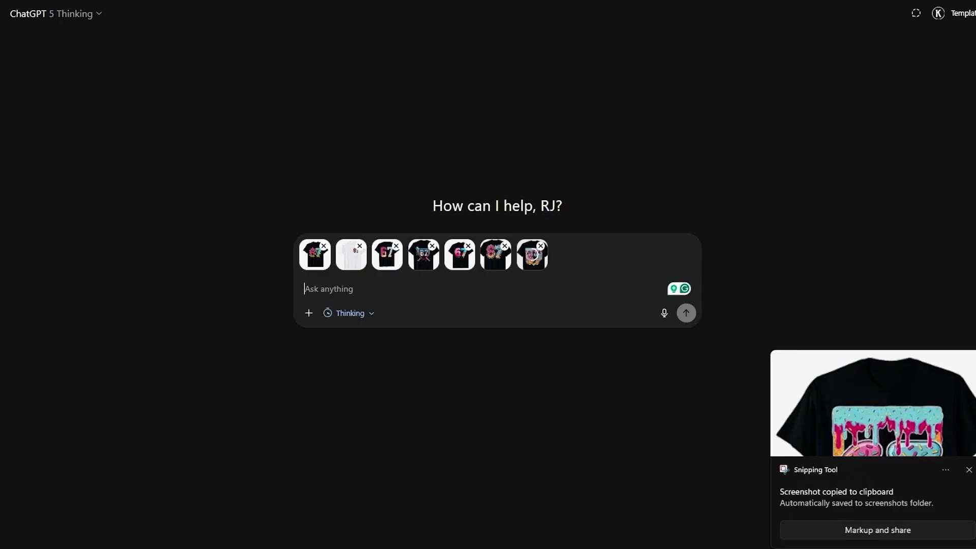
# Capture the drip-lettered 67 Six Seven shirt and the baseball home-plate 67 shirt further down the results and attach both to the ChatGPT prompt.
pyautogui.hotkey('alt', 'Tab')
pyautogui.scroll(-5, 628, 256)
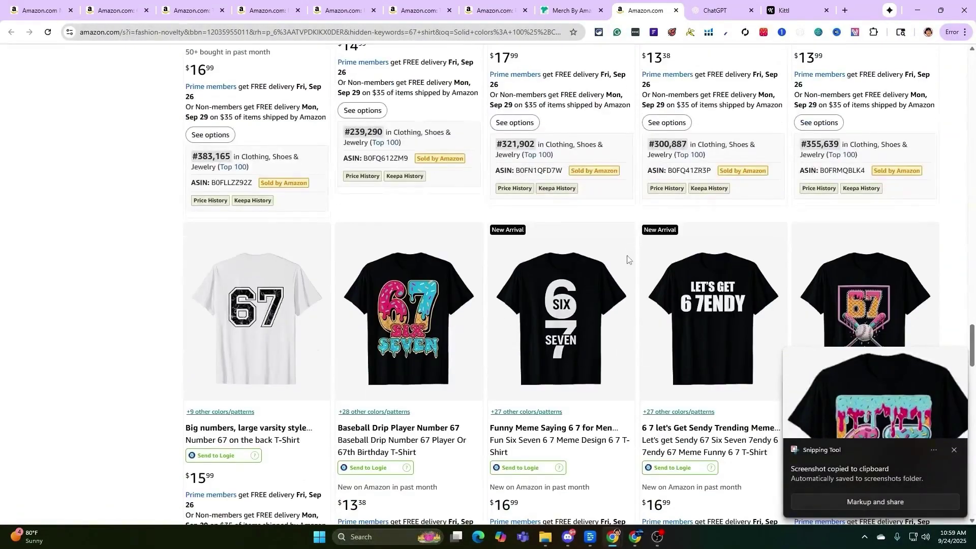
pyautogui.scroll(-1, 628, 256)
pyautogui.moveTo(846, 251)
pyautogui.scroll(-1, 846, 251)
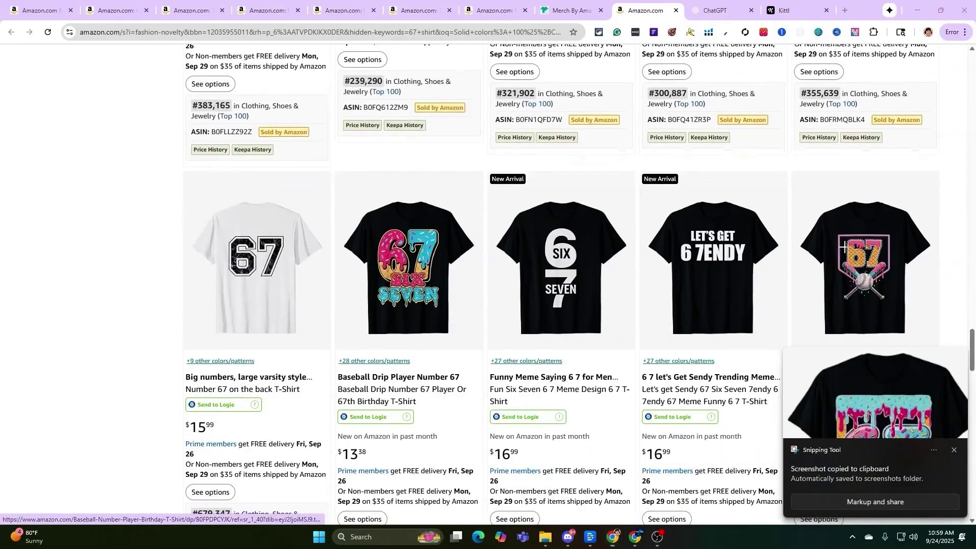
pyautogui.press('super+shift+s')
pyautogui.moveTo(357, 187); pyautogui.dragTo(461, 325)
pyautogui.hotkey('alt', 'Tab')
# Enter the grammar-corrected prompt "I am trying to create a t-shirt design that will make sales on Amazon, and I need some help coming up with ideas.".
pyautogui.press('BackSpace')
pyautogui.press('BackSpace')
pyautogui.press('BackSpace')
pyautogui.press('BackSpace')
pyautogui.write('I am t')
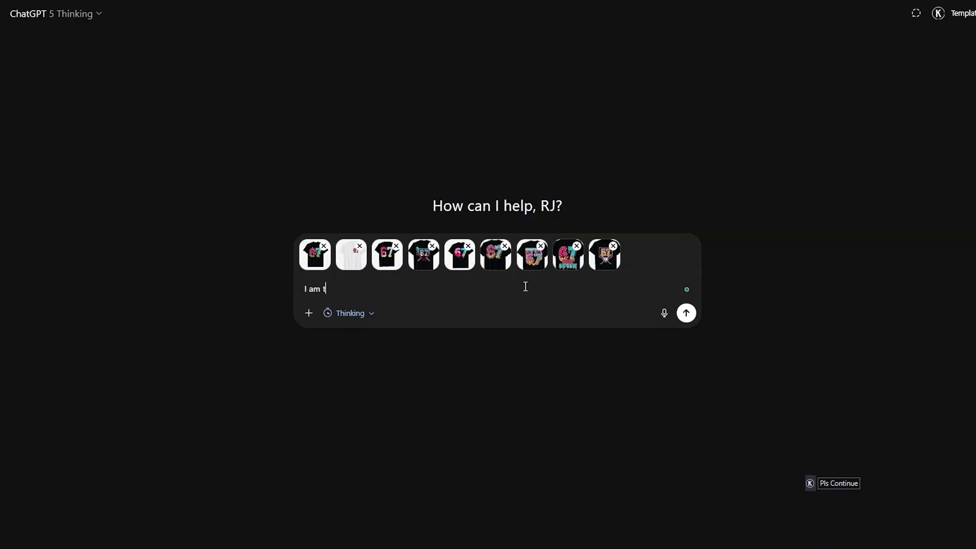
pyautogui.write('ryingt o')
pyautogui.press('BackSpace')
pyautogui.press('BackSpace')
pyautogui.press('BackSpace')
pyautogui.write('to create tshirt desig')
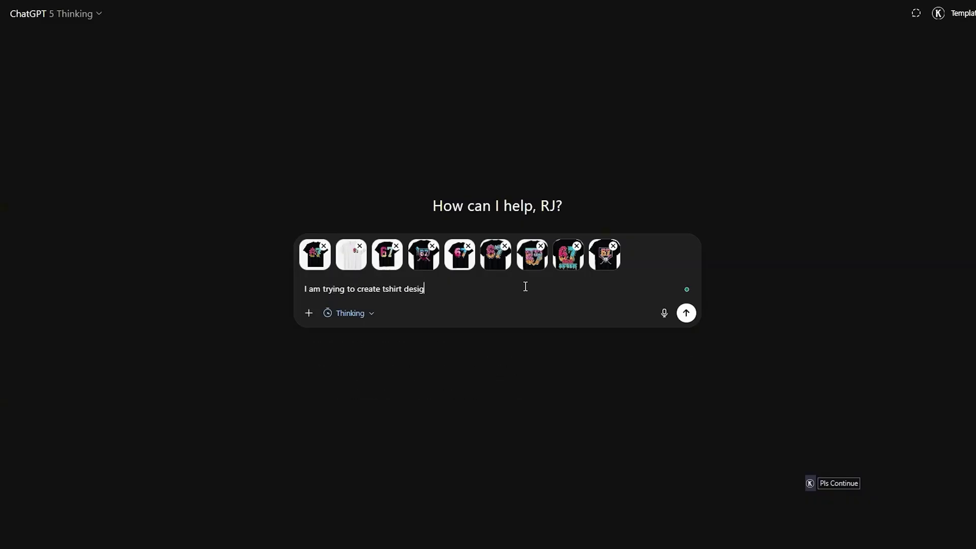
pyautogui.write('n that that will make sales on Amazon and ')
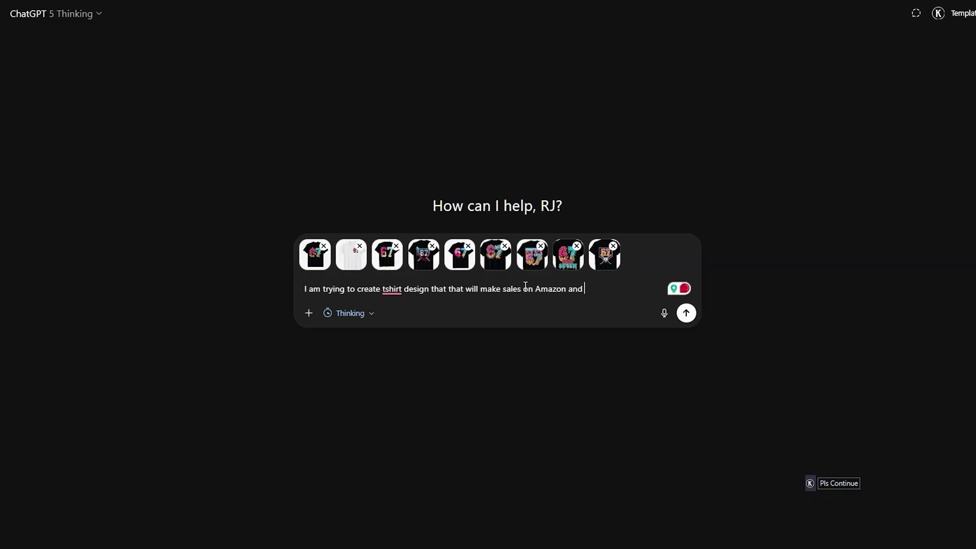
pyautogui.write('I need some help with coming ')
pyautogui.write('up with ideas.')
pyautogui.click(685, 302)
pyautogui.click(600, 320)
# Add that 67 is the trending idea people use in different T-shirt designs, ask for ideas, submit the prompt and review the response.
pyautogui.write('The idea that is trending is 67 and people are using in d')
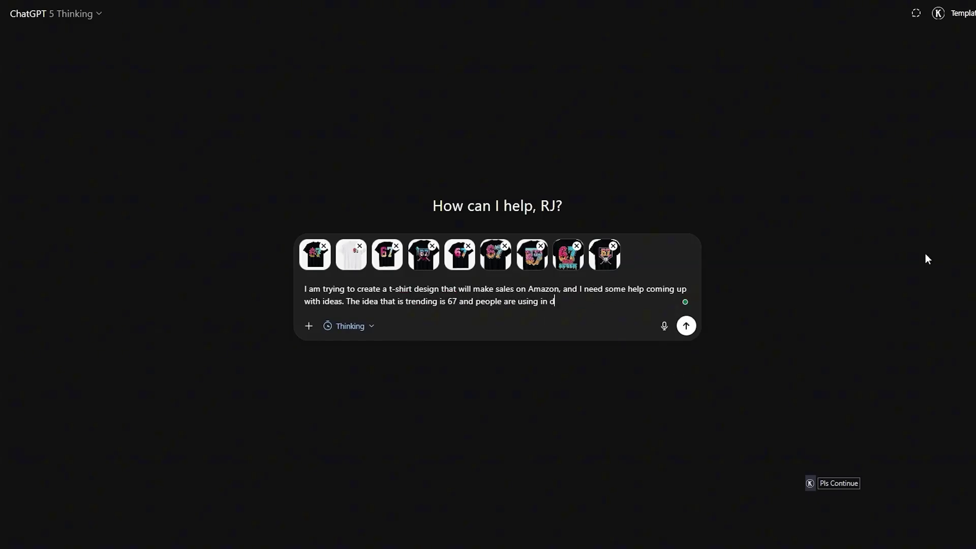
pyautogui.write('ifferent way to make a tshirt design. Can give me some ideas')
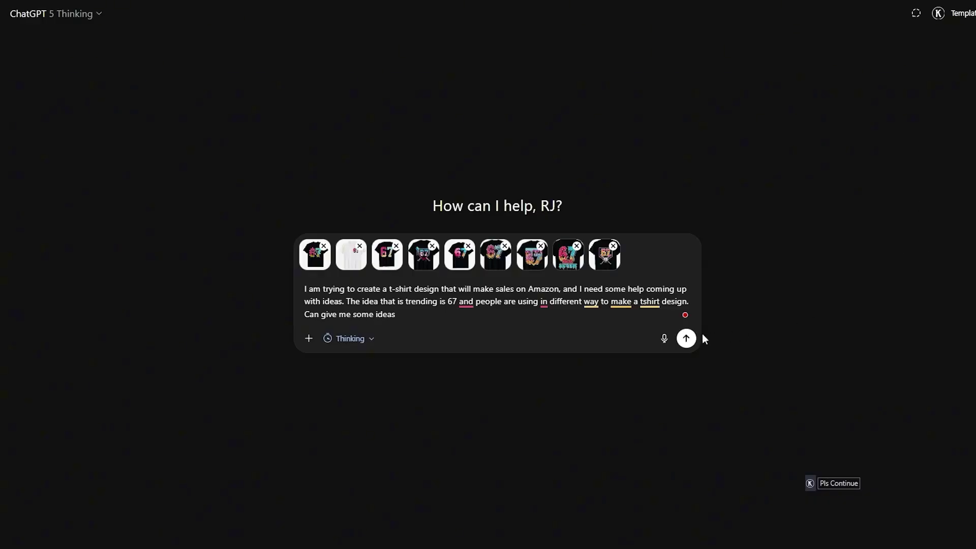
pyautogui.click(691, 339)
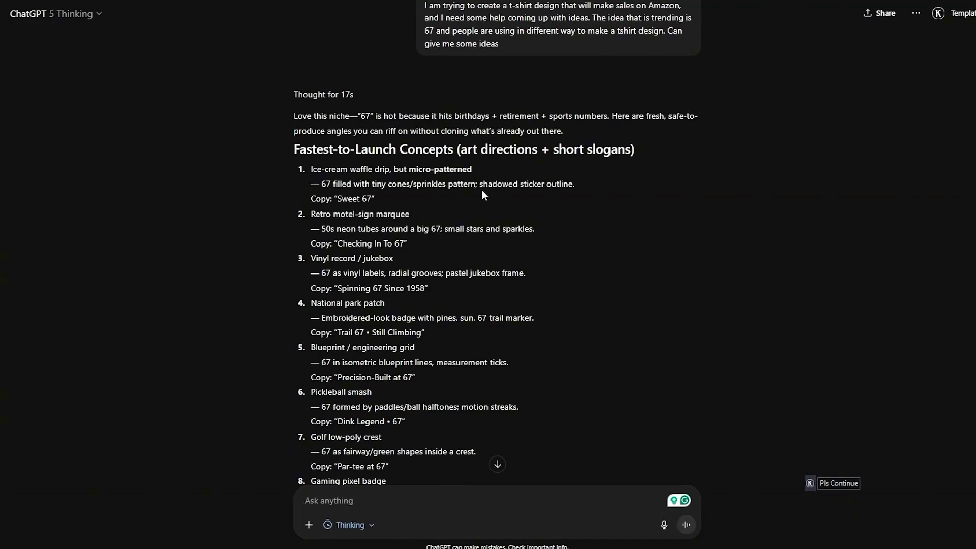
pyautogui.scroll(-1, 387, 164)
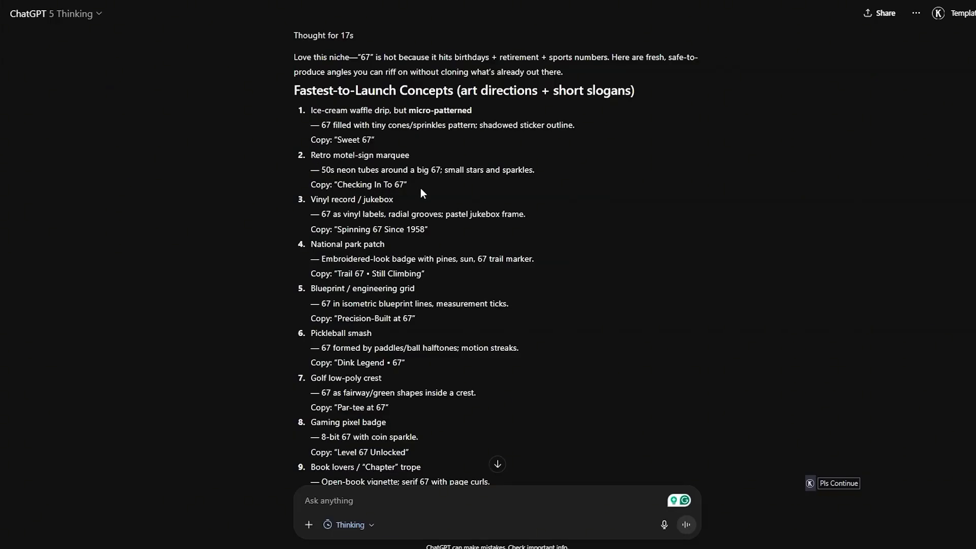
# Read through ChatGPT's Fastest-to-Launch Concepts and Niche Mashups lists for usable 67 design ideas.
pyautogui.scroll(-2, 406, 180)
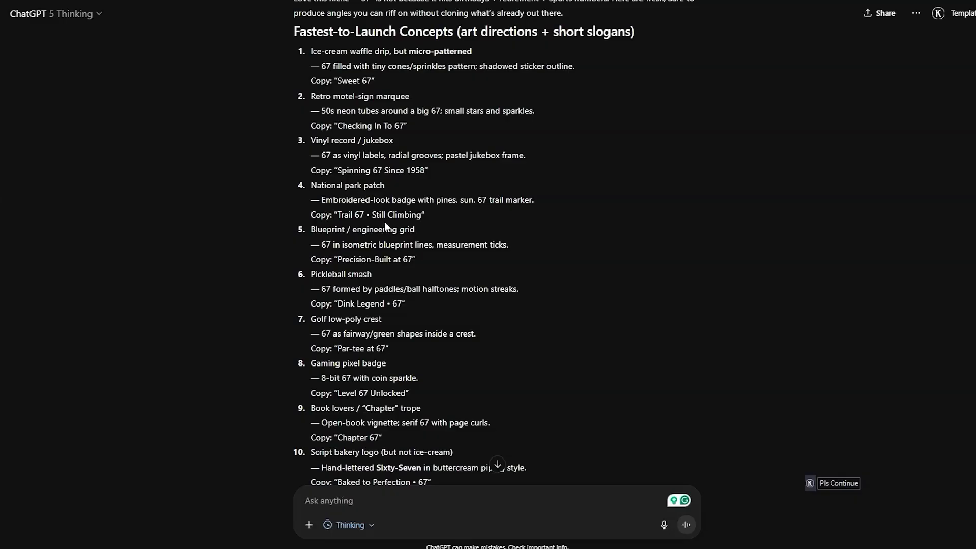
pyautogui.scroll(-1, 387, 236)
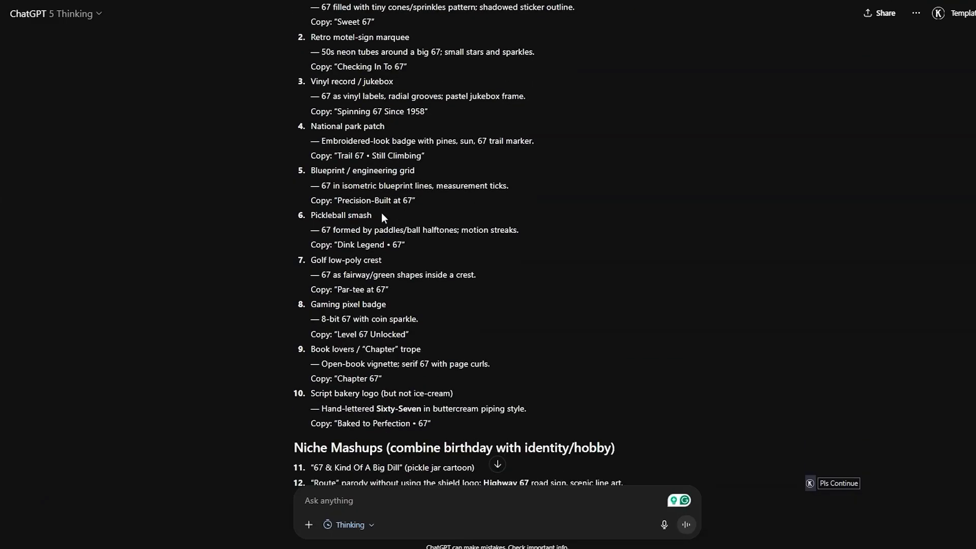
pyautogui.scroll(-3, 355, 198)
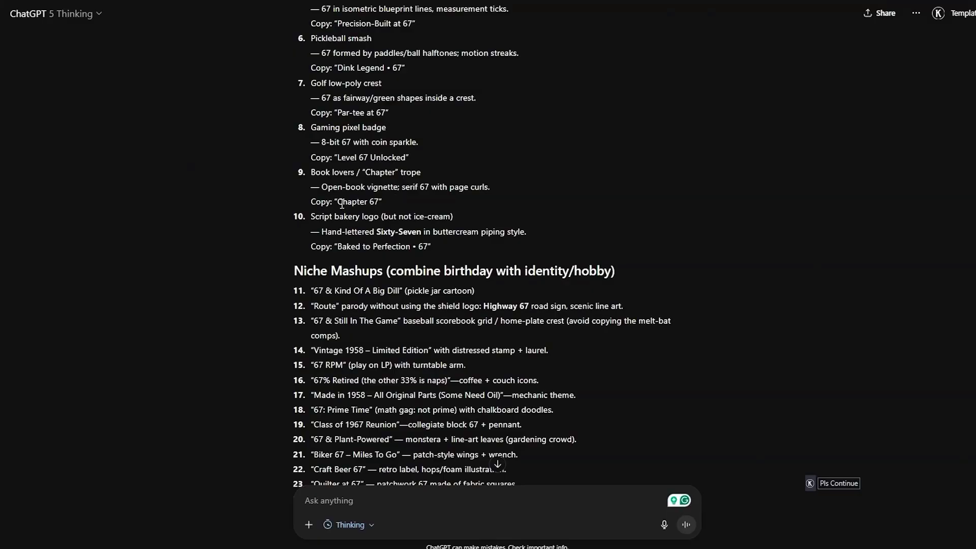
pyautogui.moveTo(337, 204); pyautogui.dragTo(381, 202)
pyautogui.click(535, 210)
pyautogui.scroll(-3, 484, 265)
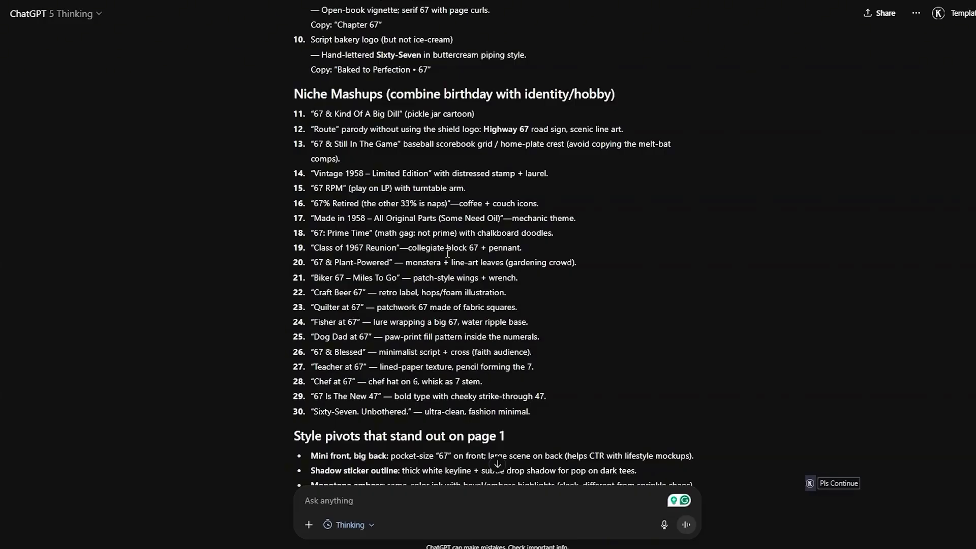
pyautogui.scroll(1, 414, 275)
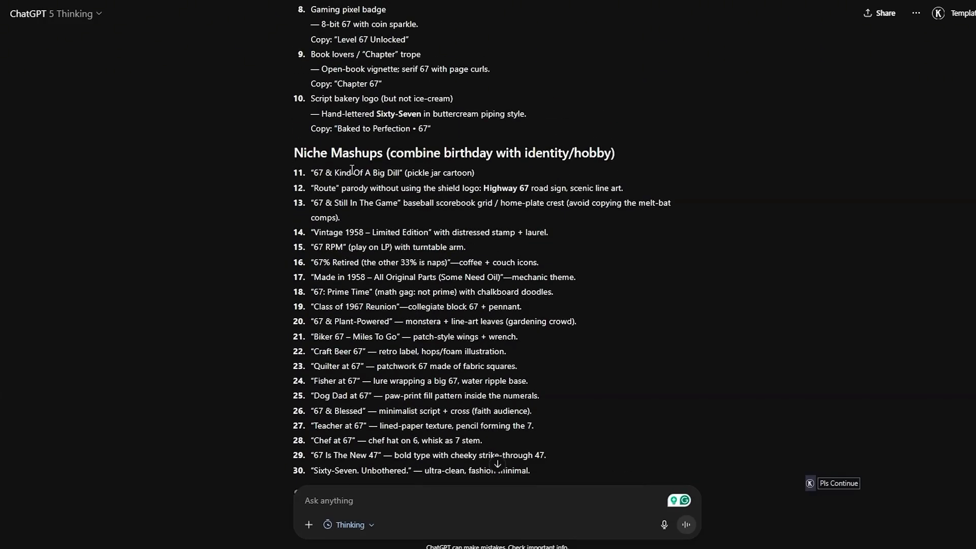
pyautogui.scroll(-1, 340, 162)
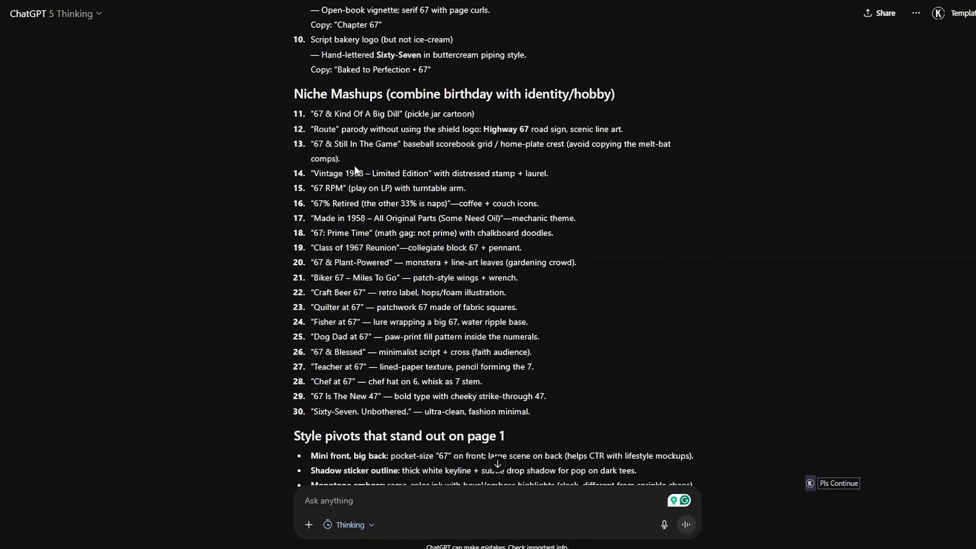
# Examine the end of the Niche Mashups, the style pivots, the safe copy lines and the quick prompts for Kittl.
pyautogui.moveTo(541, 411); pyautogui.dragTo(311, 129)
pyautogui.scroll(-1, 490, 192)
pyautogui.scroll(-2, 489, 192)
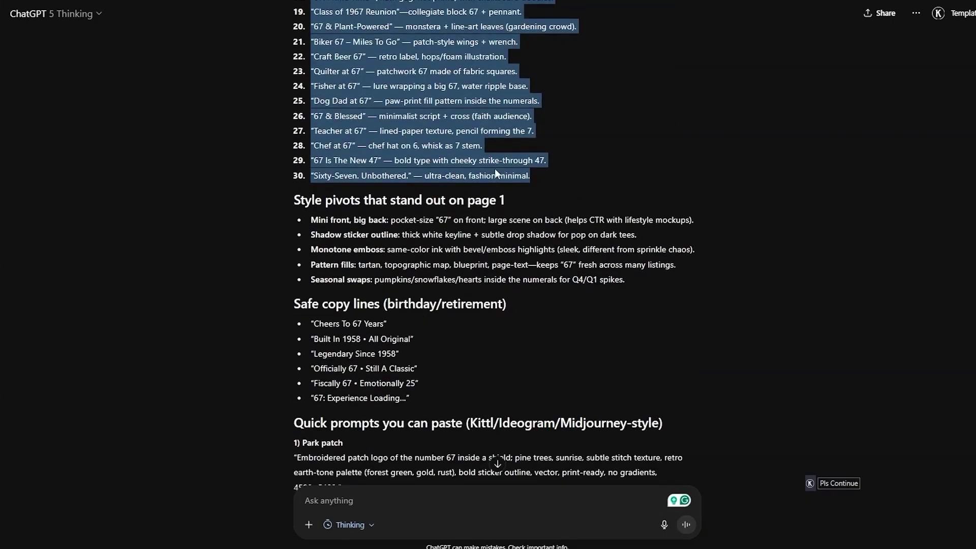
pyautogui.scroll(-2, 493, 178)
pyautogui.scroll(-2, 491, 214)
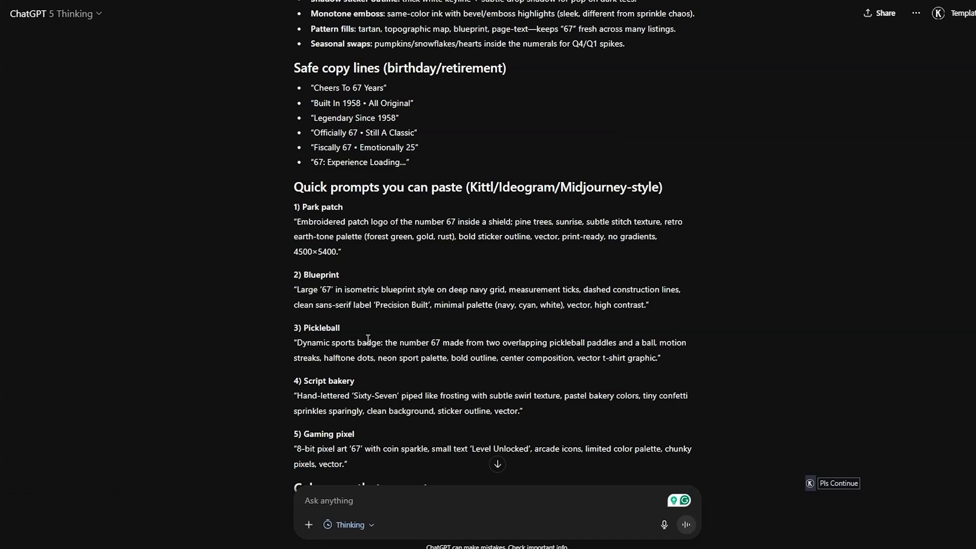
pyautogui.scroll(-1, 368, 339)
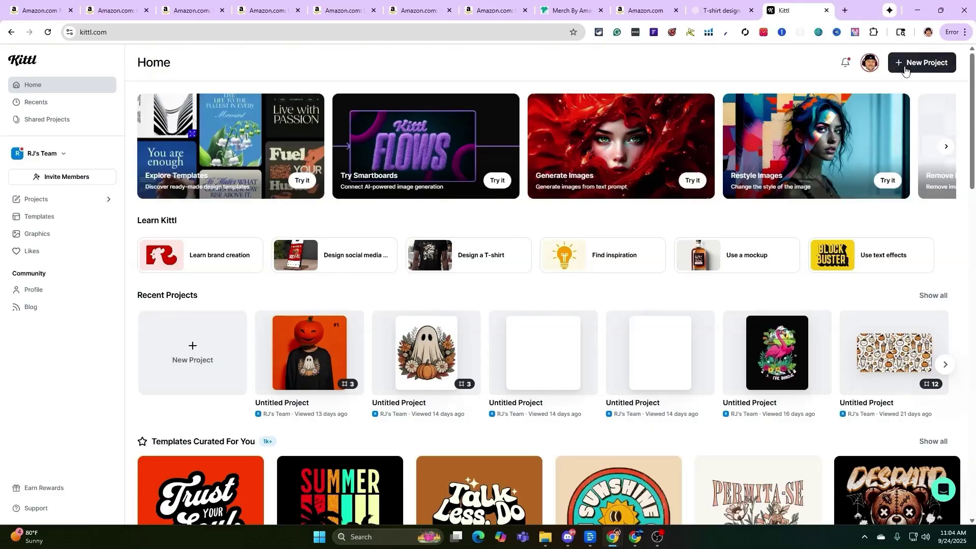
# Create a new Kittl project with the print-on-demand Merch by Amazon T-Shirt artboard, 4500 × 5400 px.
pyautogui.click(906, 69)
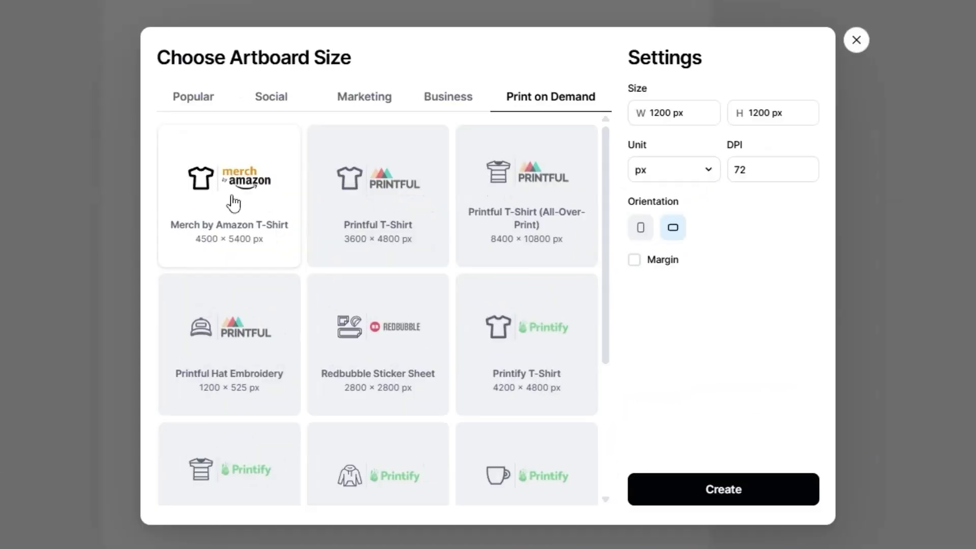
pyautogui.click(338, 235)
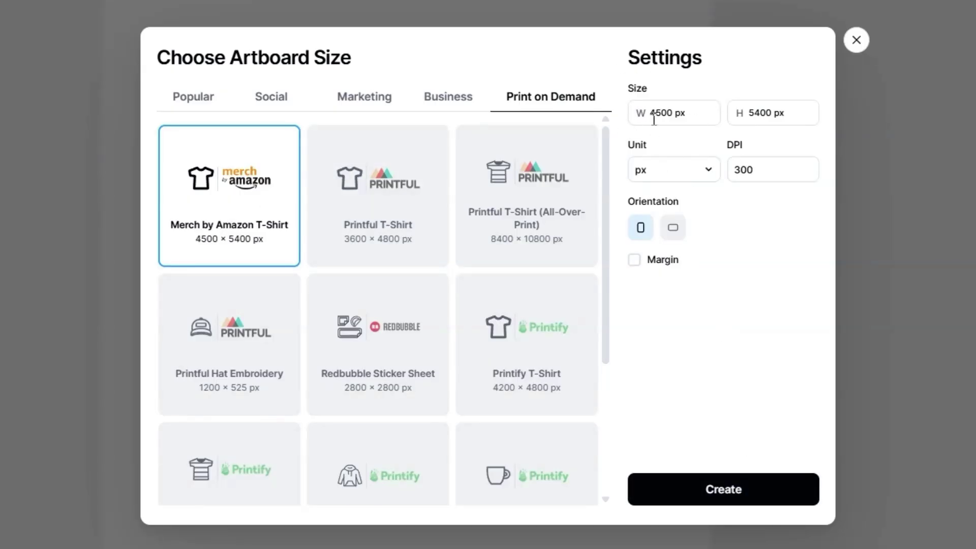
pyautogui.click(732, 491)
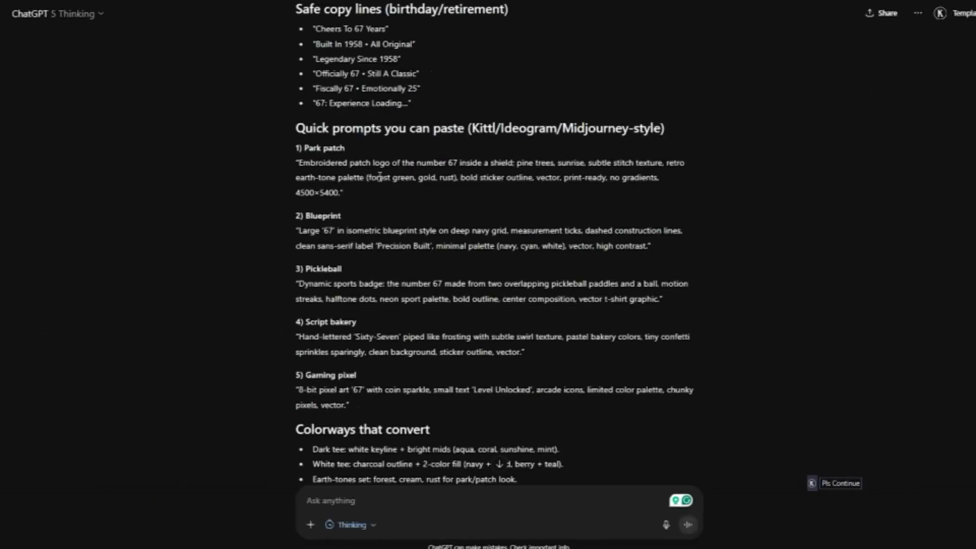
# Switch back to ChatGPT and copy the full Retro motel-sign marquee concept, including its "Checking In To 67" copy line.
pyautogui.scroll(20, 379, 177)
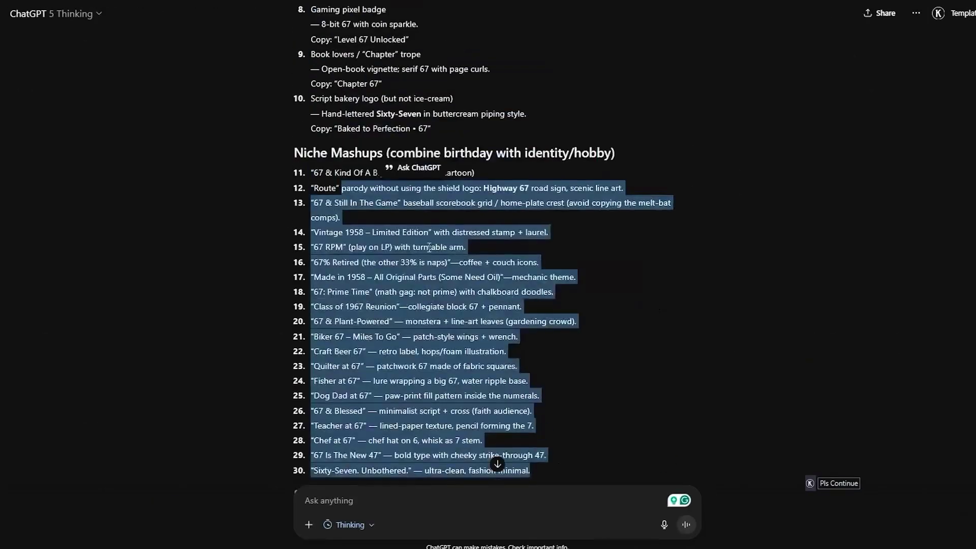
pyautogui.scroll(-3, 426, 264)
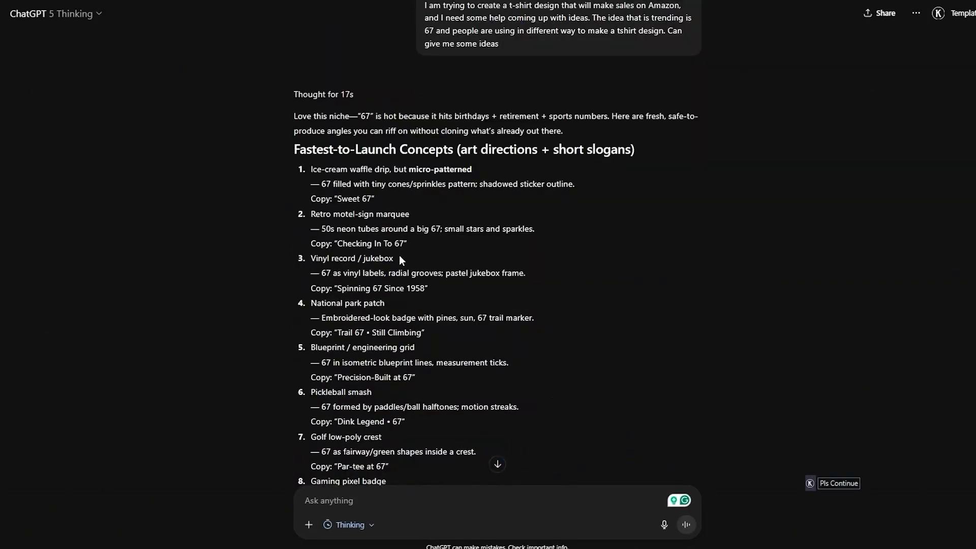
pyautogui.moveTo(410, 243); pyautogui.dragTo(307, 215)
pyautogui.rightClick(299, 226)
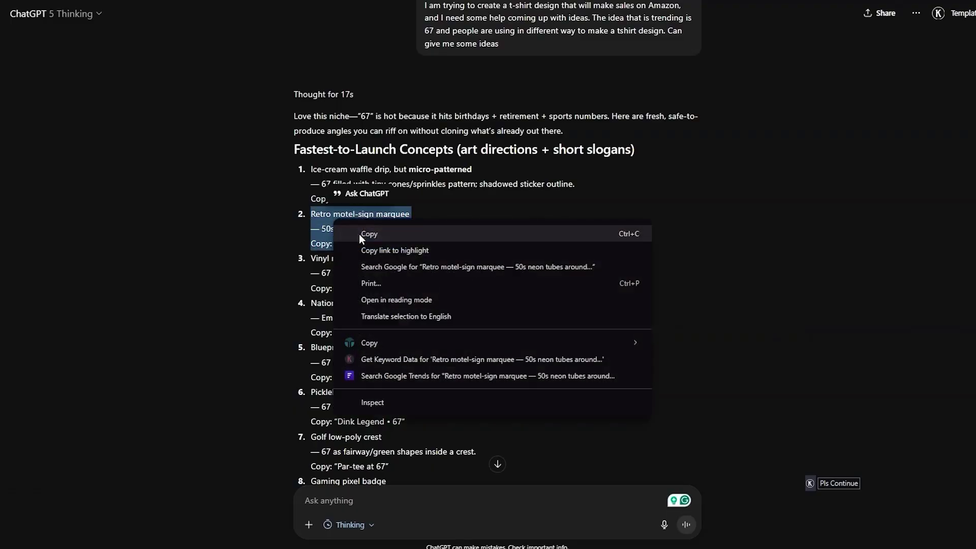
pyautogui.click(359, 234)
pyautogui.moveTo(406, 243); pyautogui.dragTo(290, 214)
pyautogui.rightClick(376, 225)
pyautogui.click(394, 228)
# Ask ChatGPT "Turn this into a prompt idea for kittl -" followed by the copied Retro motel-sign marquee concept, and submit it.
pyautogui.click(559, 455)
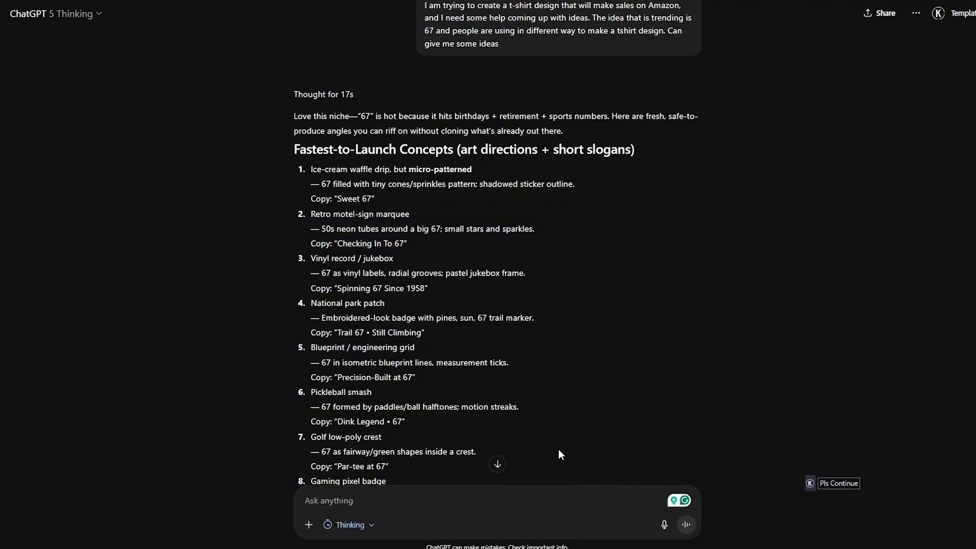
pyautogui.write('Turn this into a promot')
pyautogui.press('BackSpace')
pyautogui.press('BackSpace')
pyautogui.write('pt idea for kittl -')
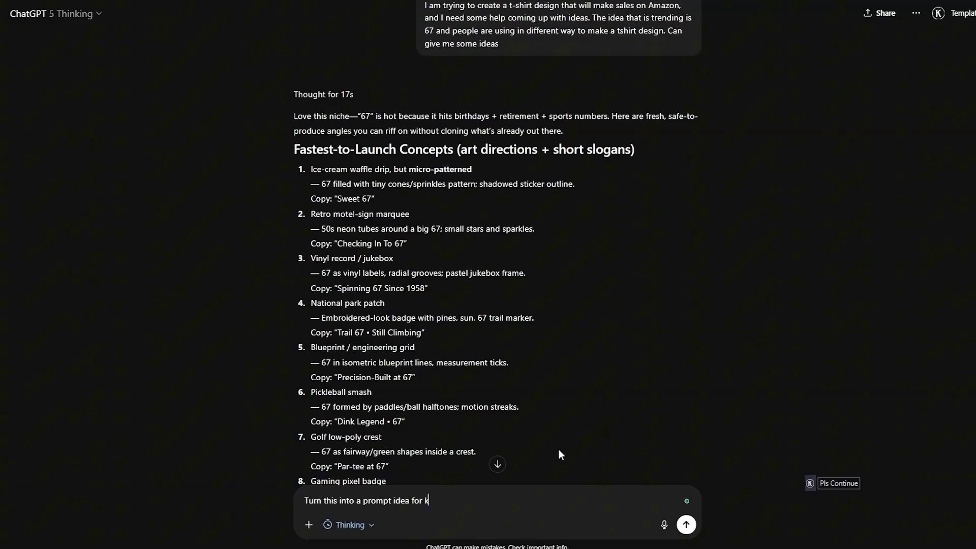
pyautogui.hotkey('ctrl', 'v')
pyautogui.press('Return')
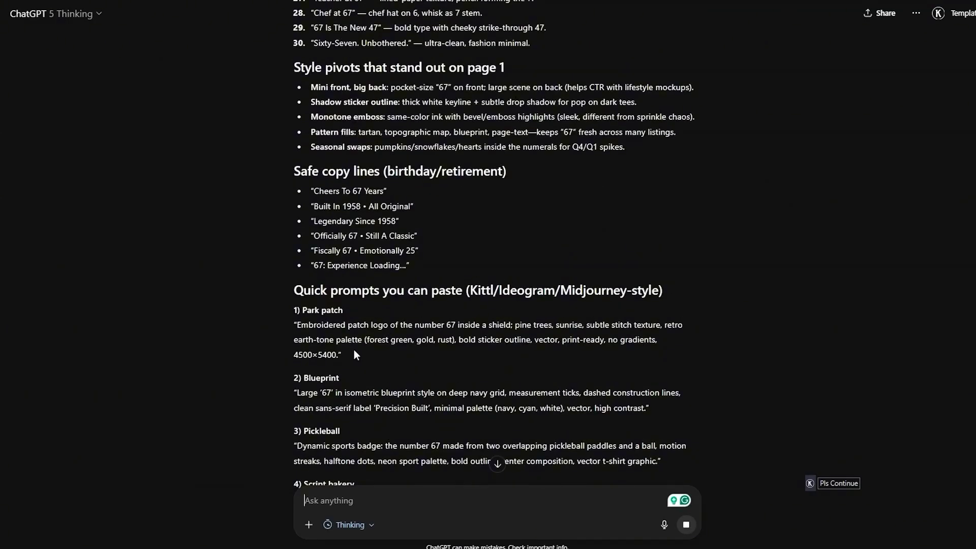
# Copy the Park patch quick prompt through "no gradients" and open the Kittl AI image generator in the T-shirt project.
pyautogui.moveTo(657, 340); pyautogui.dragTo(295, 325)
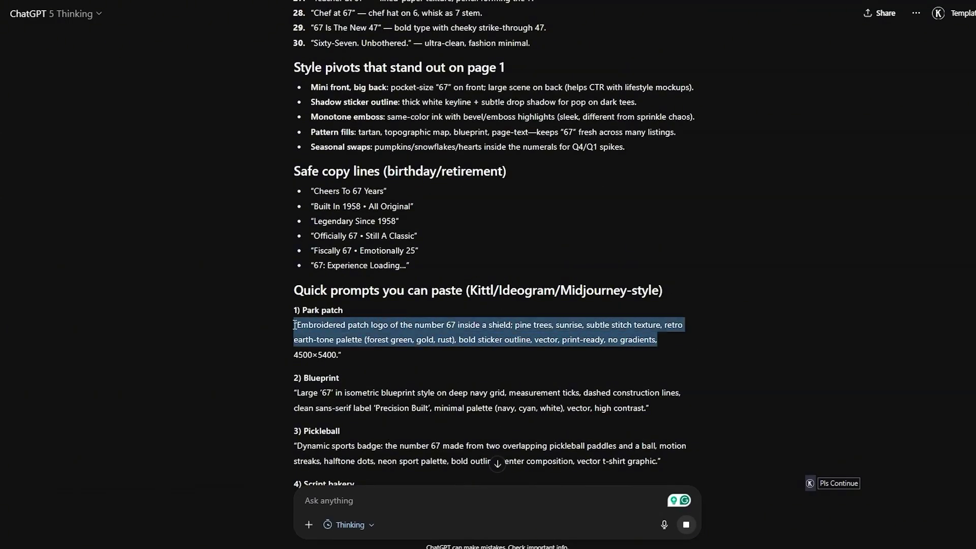
pyautogui.hotkey('alt', 'Tab')
pyautogui.click(11, 247)
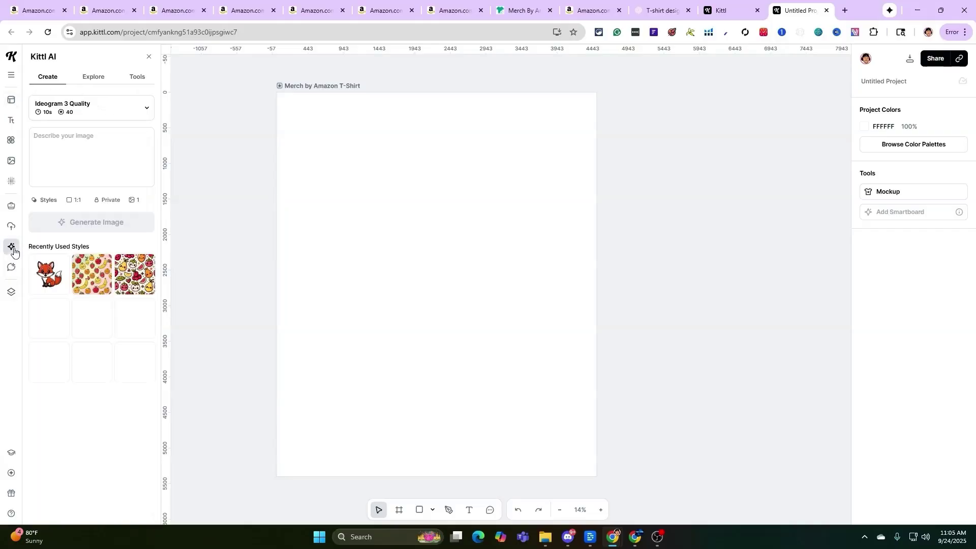
# Look through the available AI image models and choose Ideogram 3 Quality.
pyautogui.click(96, 108)
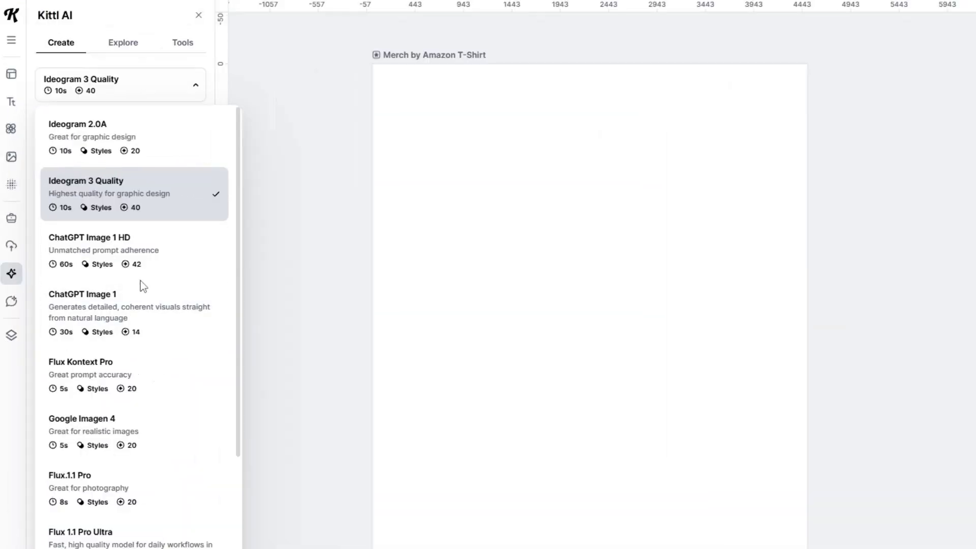
pyautogui.scroll(-5, 162, 276)
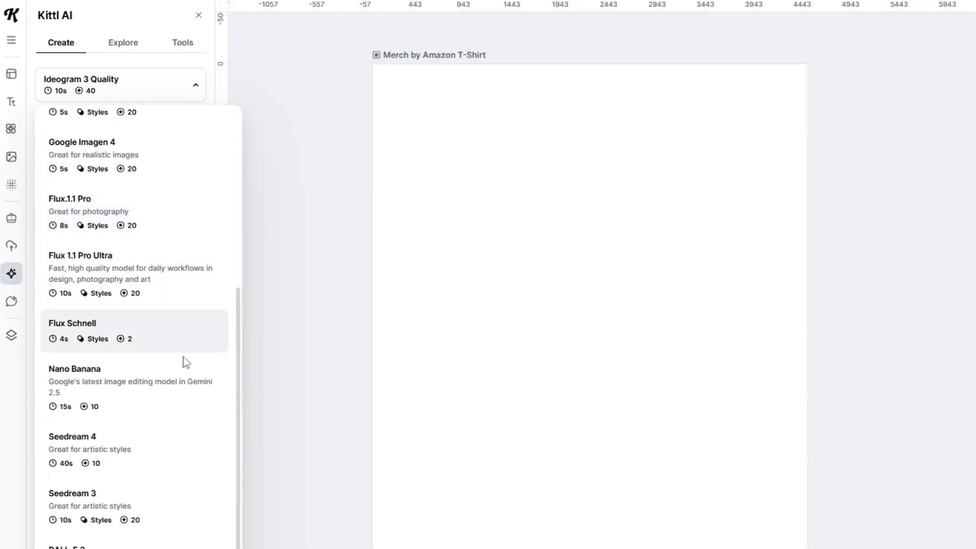
pyautogui.scroll(-1, 105, 407)
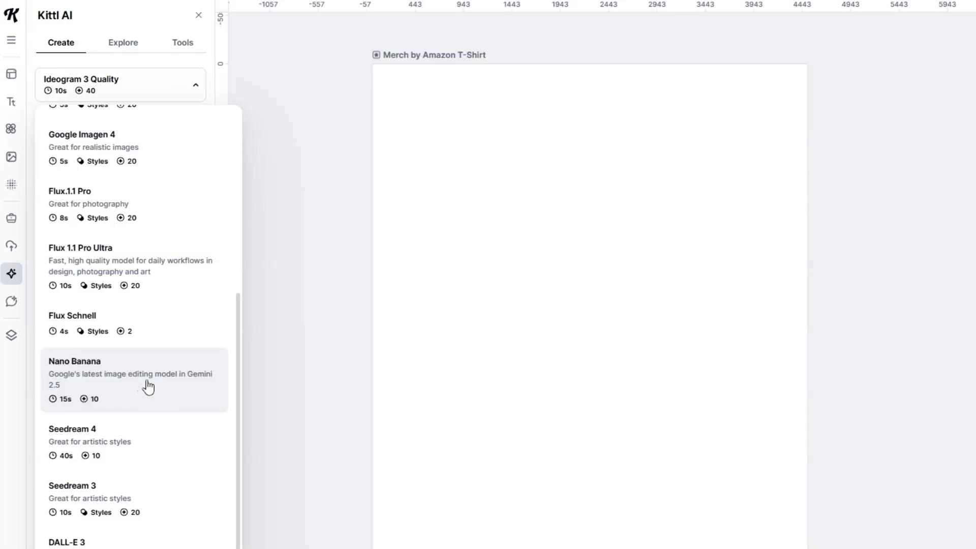
pyautogui.scroll(3, 143, 387)
pyautogui.scroll(3, 142, 437)
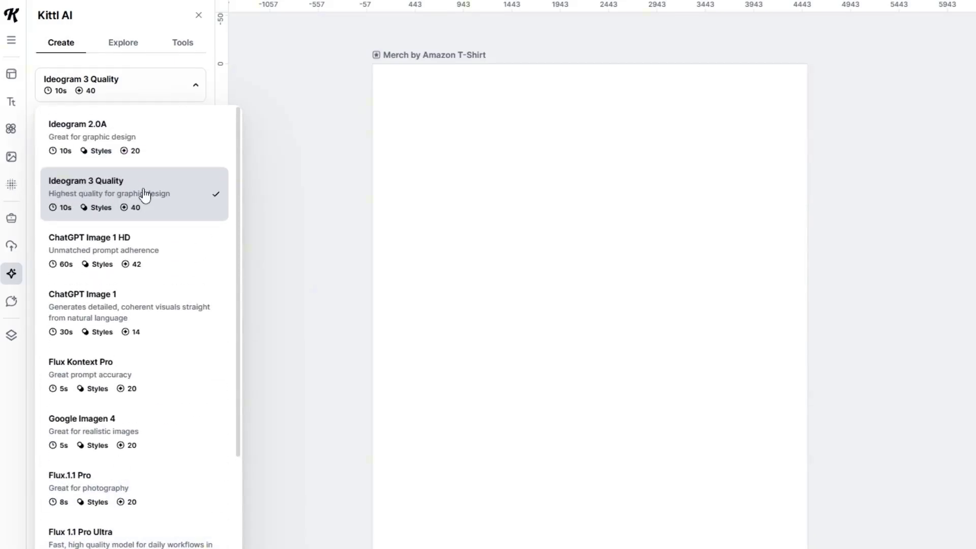
pyautogui.click(152, 194)
# Paste the Park patch prompt as the image description, delete its trailing comma and generate the image.
pyautogui.click(130, 153)
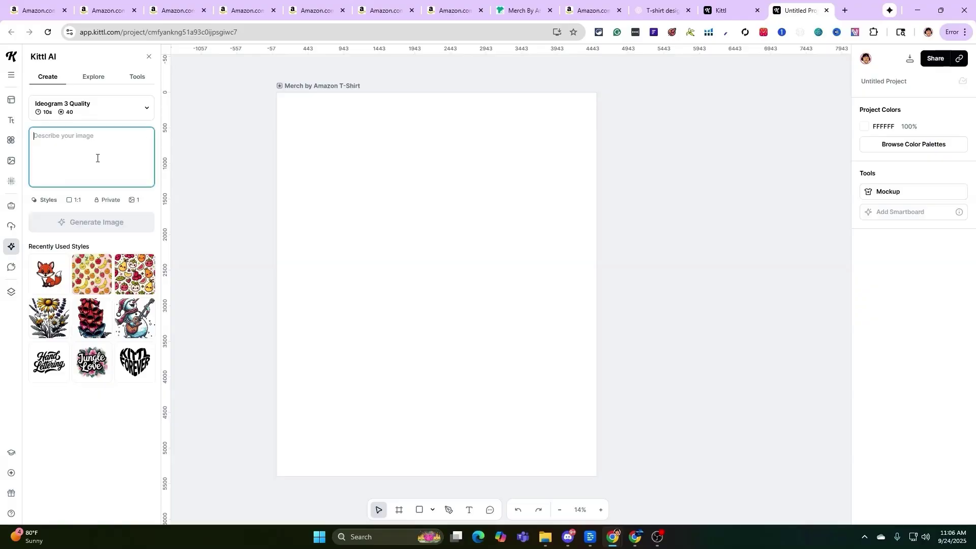
pyautogui.hotkey('ctrl', 'v')
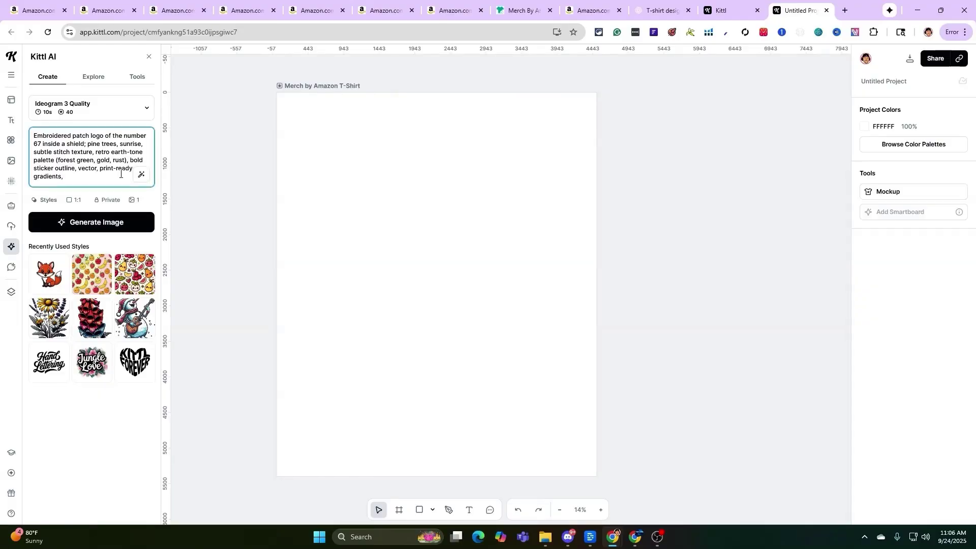
pyautogui.press('BackSpace')
pyautogui.click(113, 223)
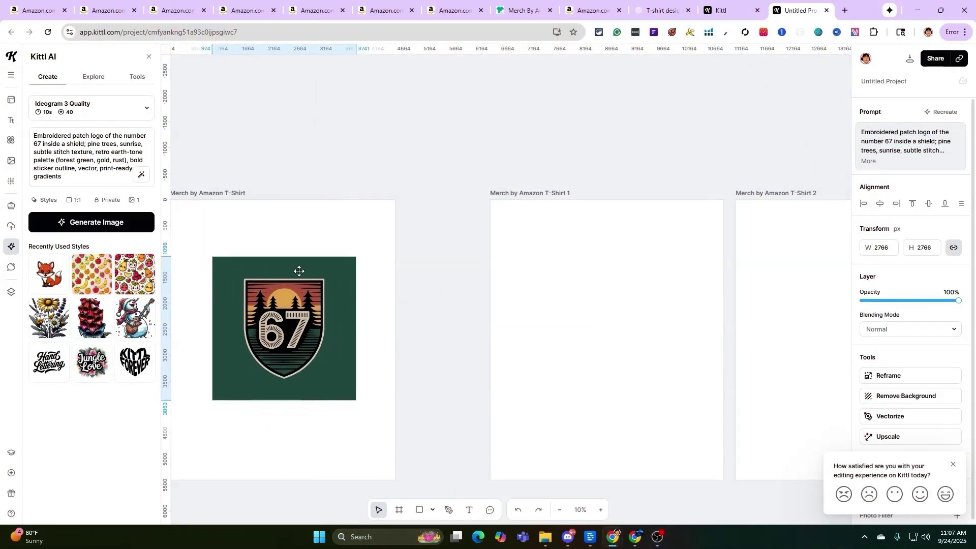
# Place the generated 67 shield image in the middle of the first T-shirt artboard and remove its green background.
pyautogui.moveTo(227, 193); pyautogui.dragTo(302, 193)
pyautogui.click(354, 312)
pyautogui.moveTo(355, 312); pyautogui.dragTo(362, 330)
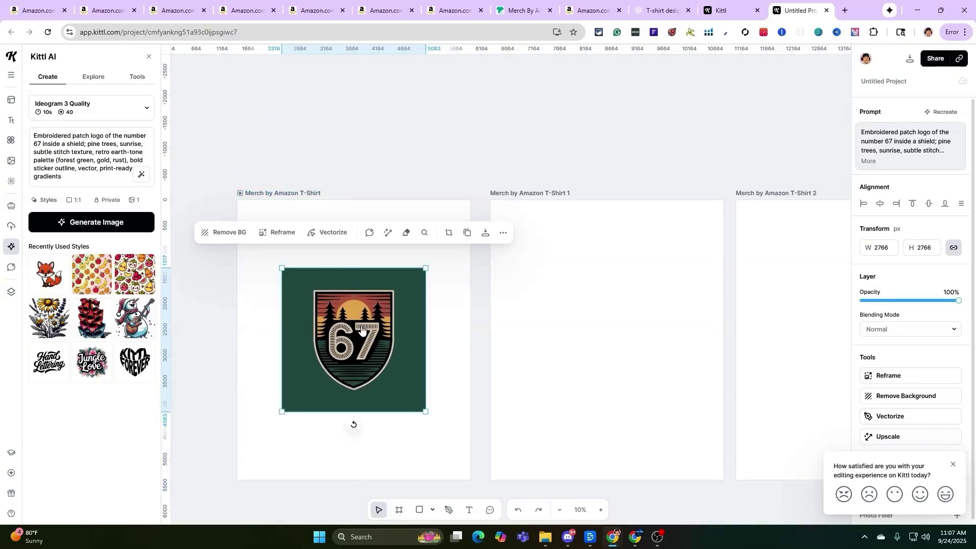
pyautogui.click(954, 465)
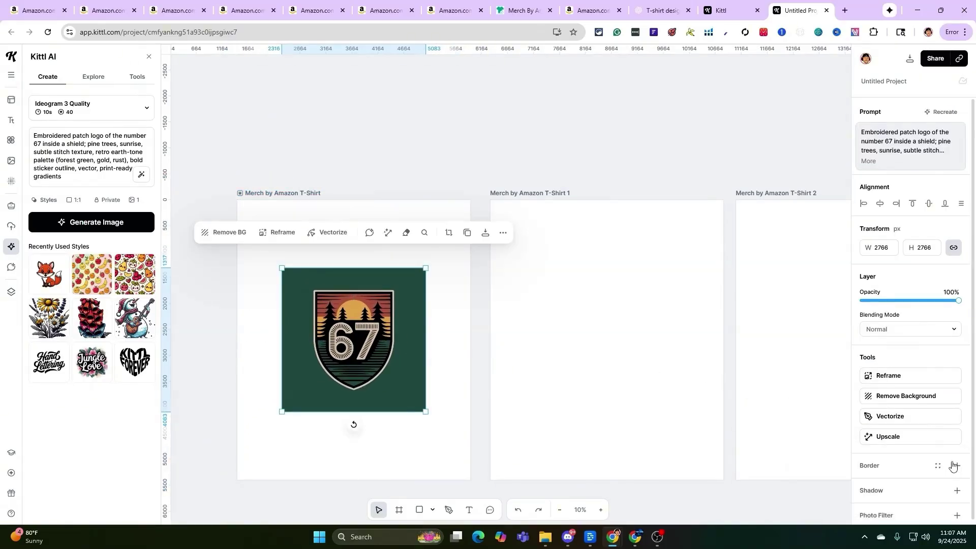
pyautogui.click(871, 403)
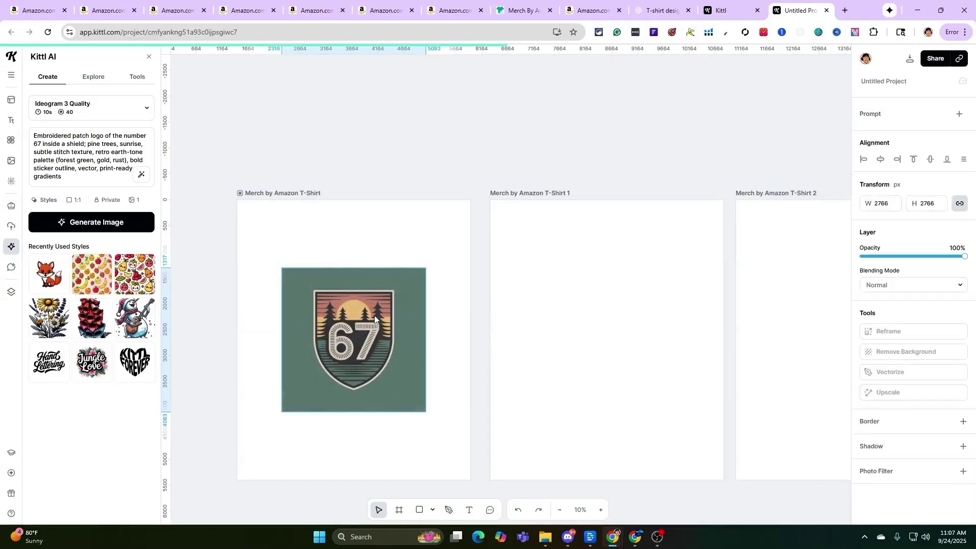
# Enlarge the cut-out 67 shield to about 1895 × 2344 px and position it near the first artboard's centre.
pyautogui.moveTo(360, 310); pyautogui.dragTo(399, 268)
pyautogui.moveTo(435, 349); pyautogui.dragTo(327, 381)
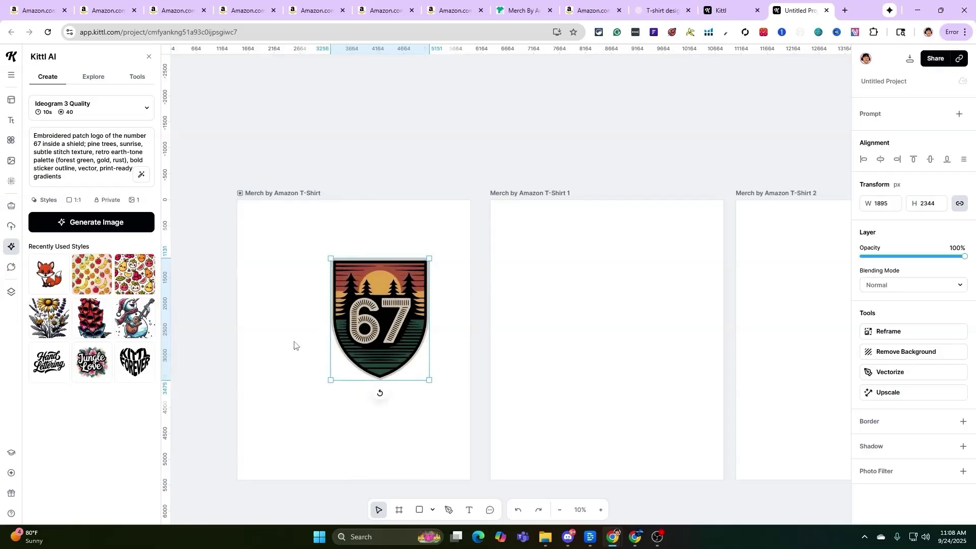
pyautogui.moveTo(389, 321); pyautogui.dragTo(367, 321)
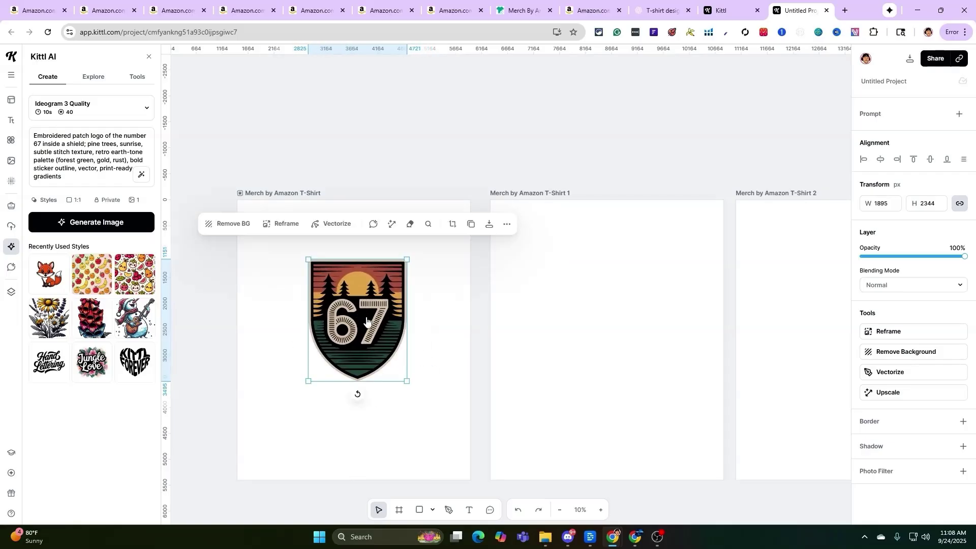
# Switch to ChatGPT and copy the Pickleball prompt from the quick prompts list.
pyautogui.click(661, 10)
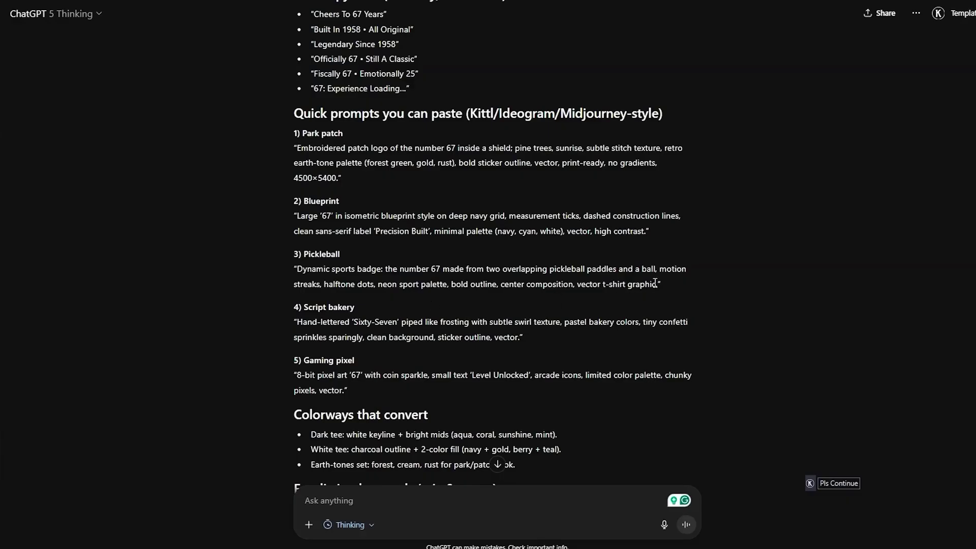
pyautogui.moveTo(659, 287); pyautogui.dragTo(300, 268)
pyautogui.hotkey('ctrl', 'c')
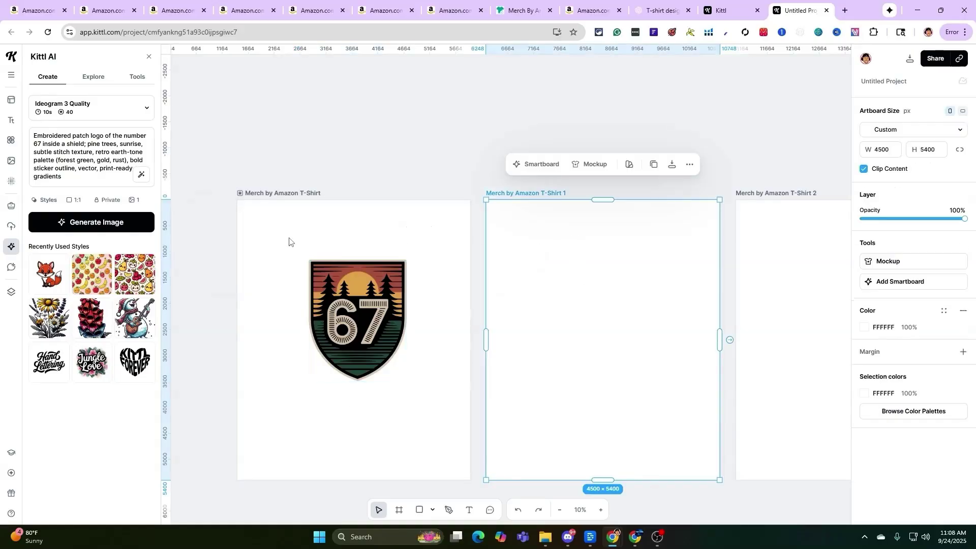
# Back in Kittl, replace the Park patch image description with the Pickleball prompt and generate the image.
pyautogui.click(67, 166)
pyautogui.hotkey('ctrl', 'a')
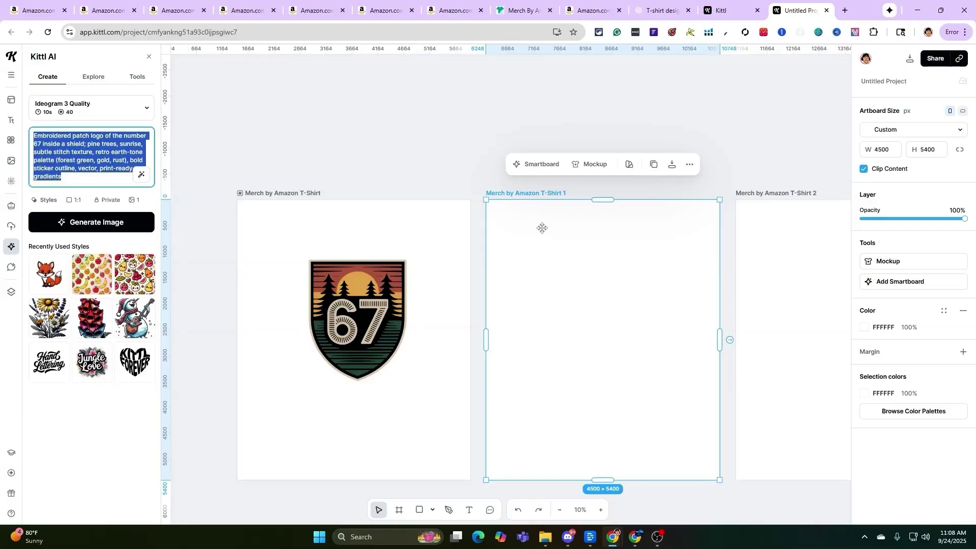
pyautogui.press('BackSpace')
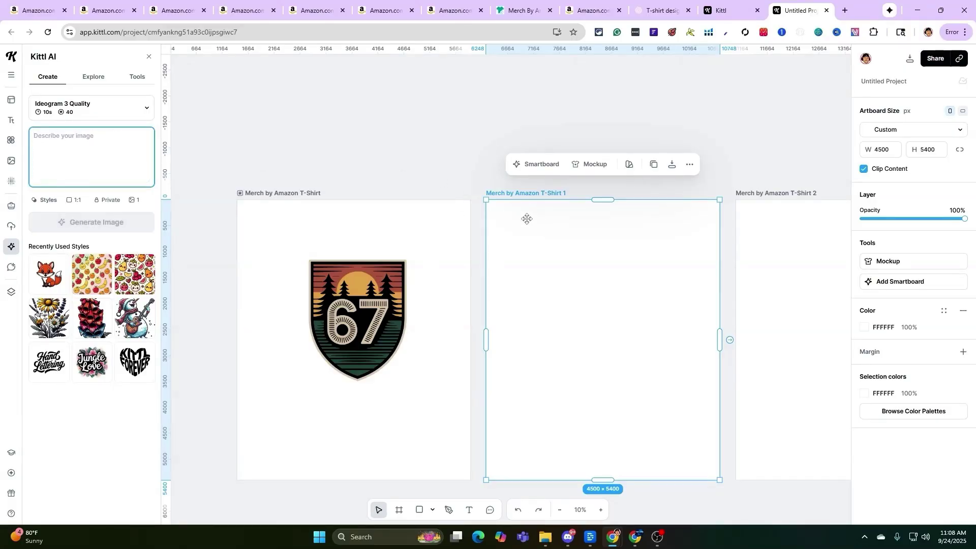
pyautogui.scroll(-2, 722, 352)
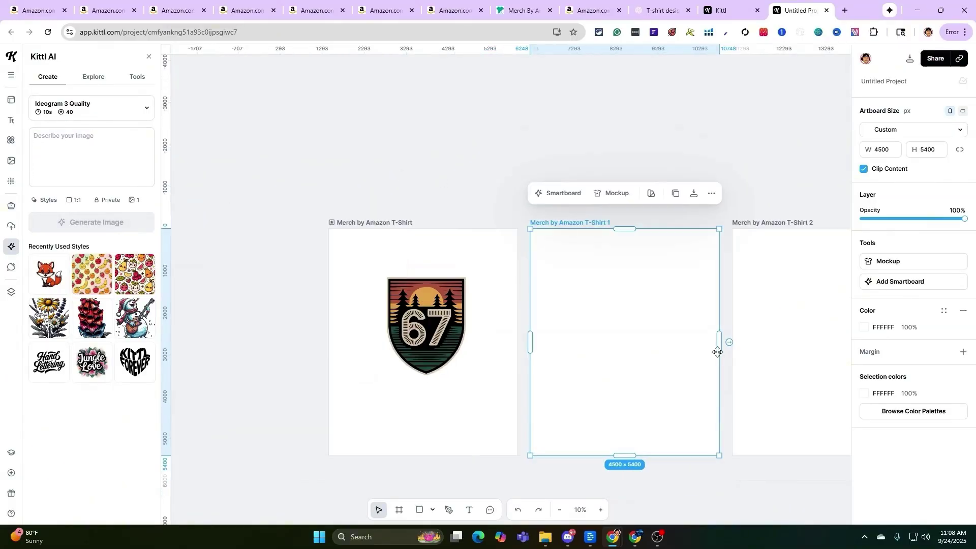
pyautogui.click(86, 152)
pyautogui.hotkey('ctrl', 'v')
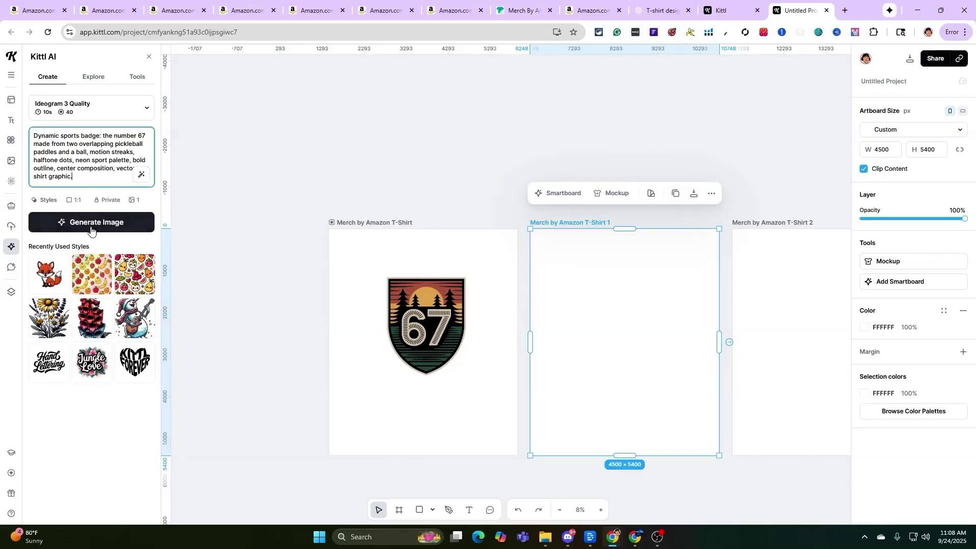
pyautogui.click(91, 229)
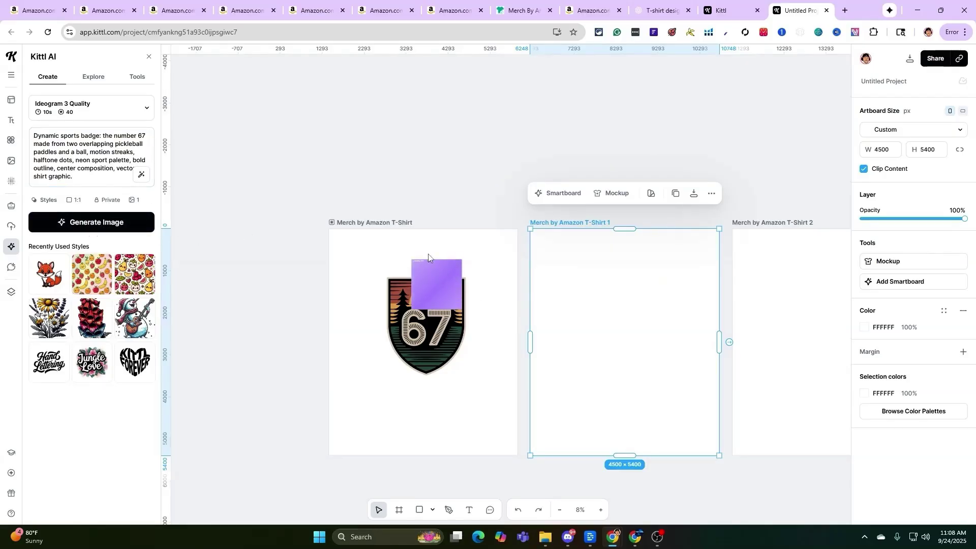
pyautogui.click(523, 135)
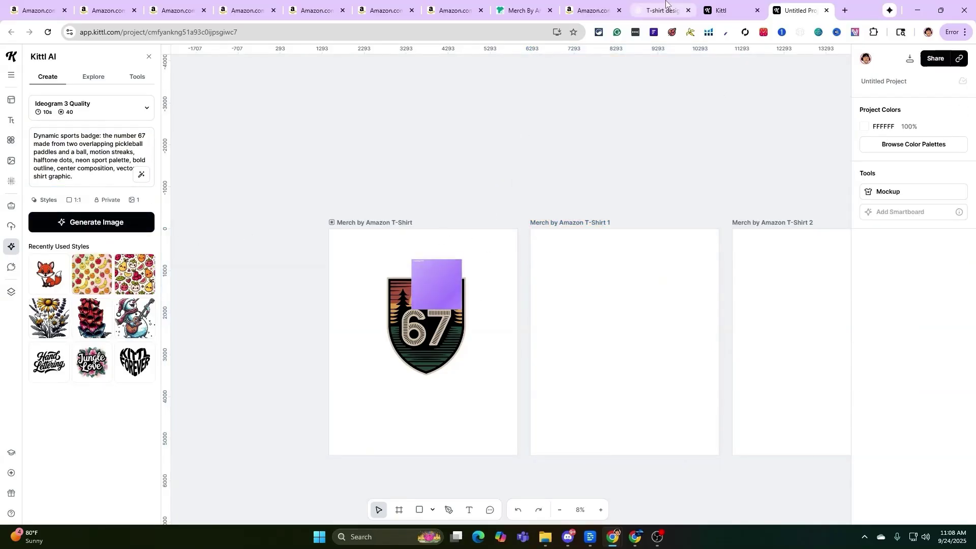
# Switch to ChatGPT and copy the full retro 1950s motel marquee prompt written for Kittl AI.
pyautogui.click(666, 6)
pyautogui.scroll(-5, 614, 224)
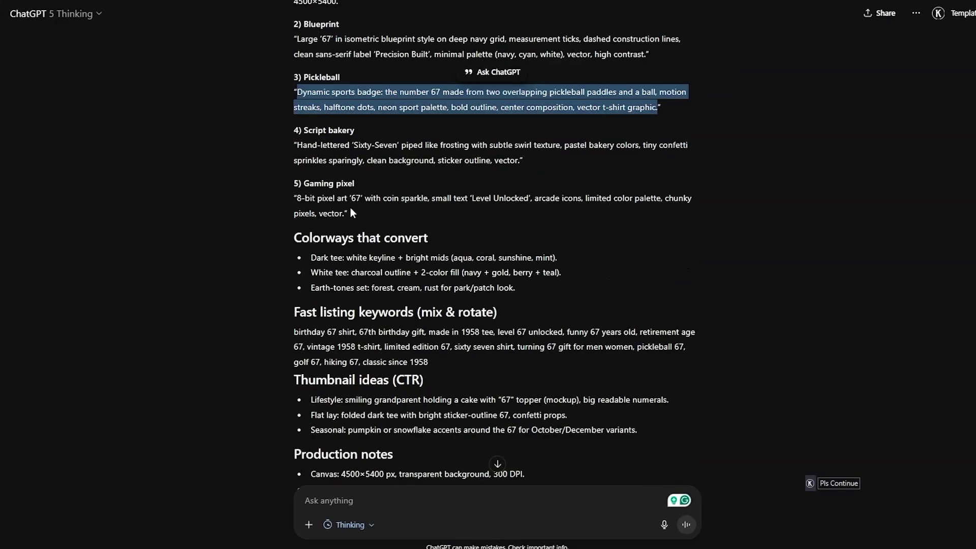
pyautogui.scroll(-6, 356, 213)
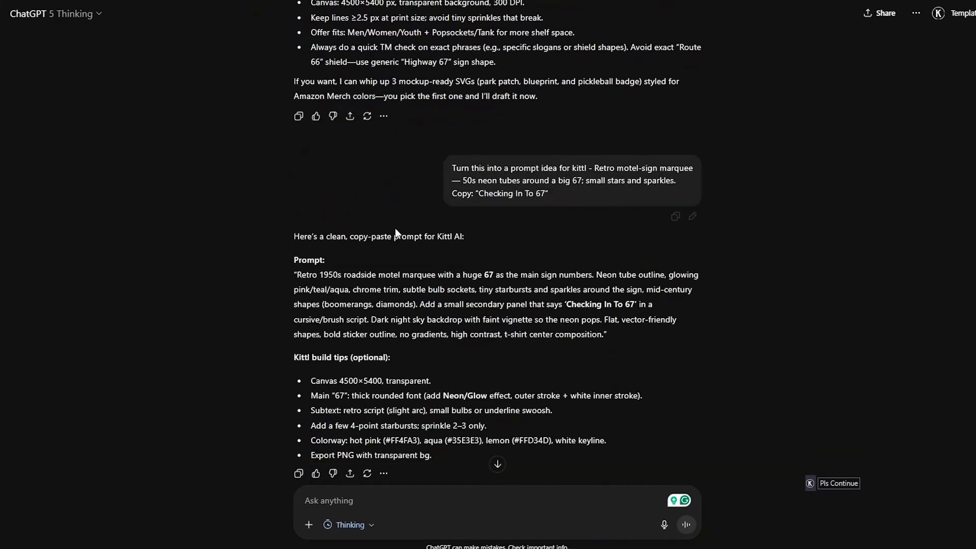
pyautogui.moveTo(599, 336); pyautogui.dragTo(297, 275)
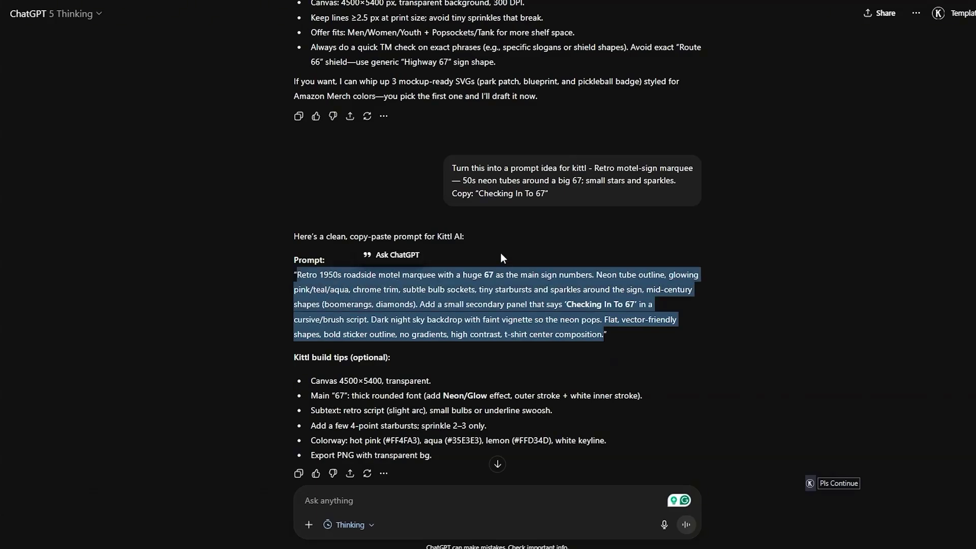
pyautogui.rightClick(575, 320)
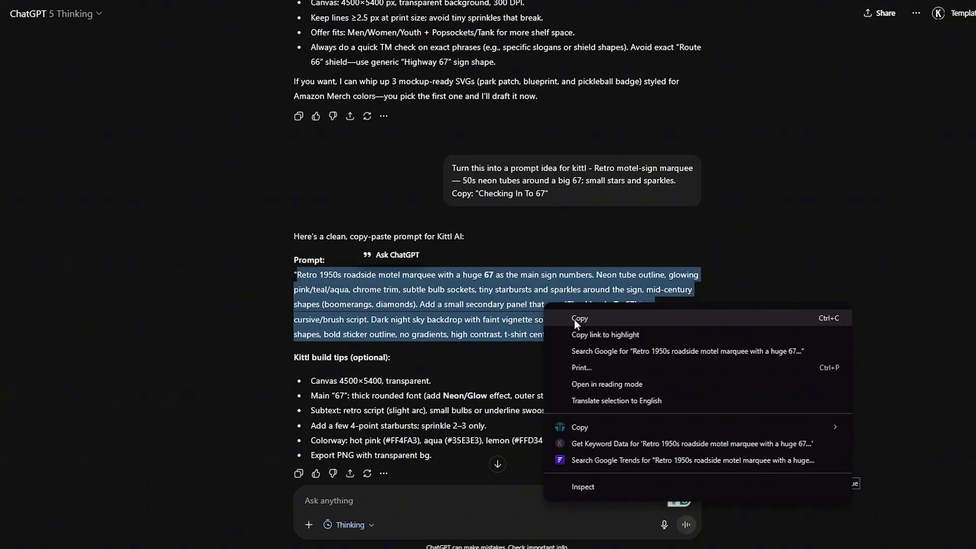
pyautogui.click(337, 274)
pyautogui.rightClick(338, 274)
pyautogui.click(369, 293)
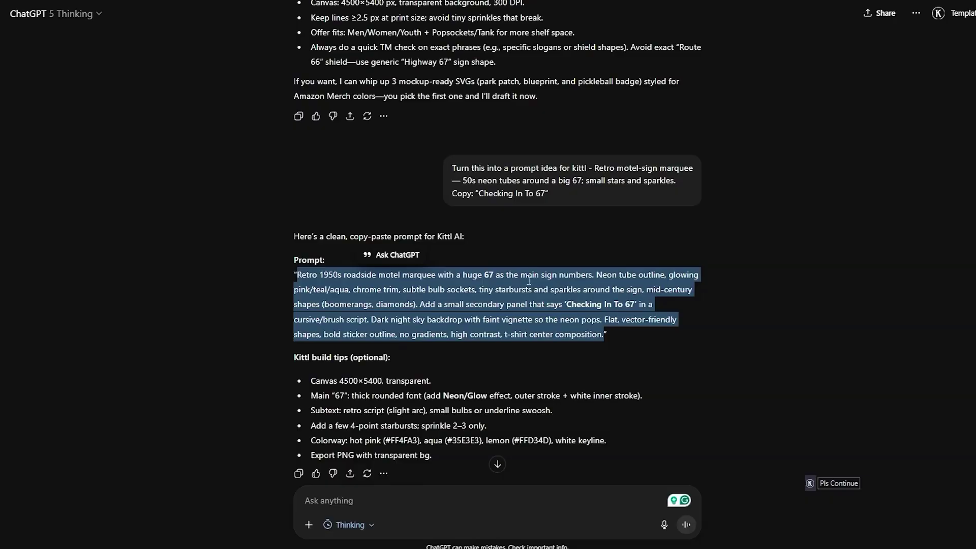
# Return to Kittl, put the pickleball 67 image on the second artboard, and generate an image from the copied motel marquee prompt.
pyautogui.hotkey('alt', 'Tab')
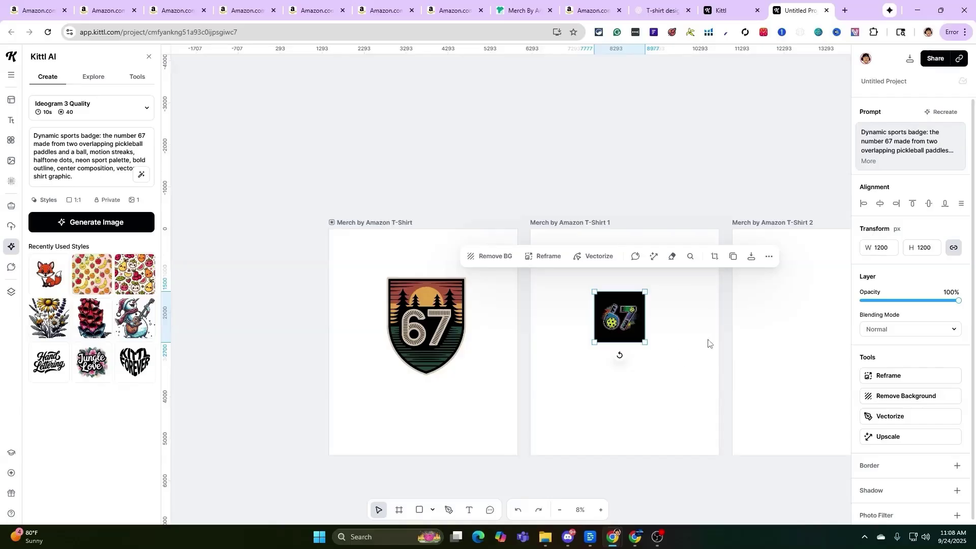
pyautogui.click(807, 295)
pyautogui.click(76, 181)
pyautogui.hotkey('ctrl', 'a')
pyautogui.hotkey('ctrl', 'v')
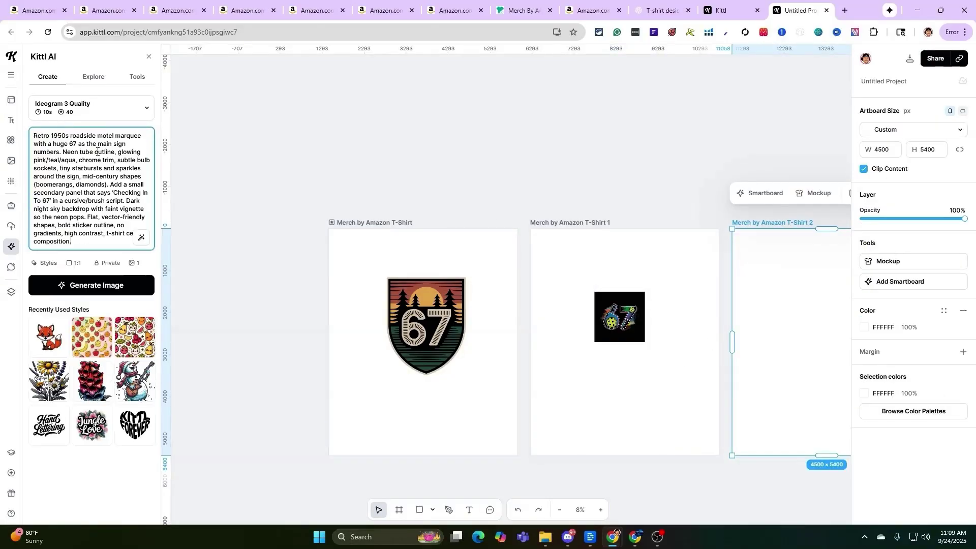
pyautogui.click(73, 285)
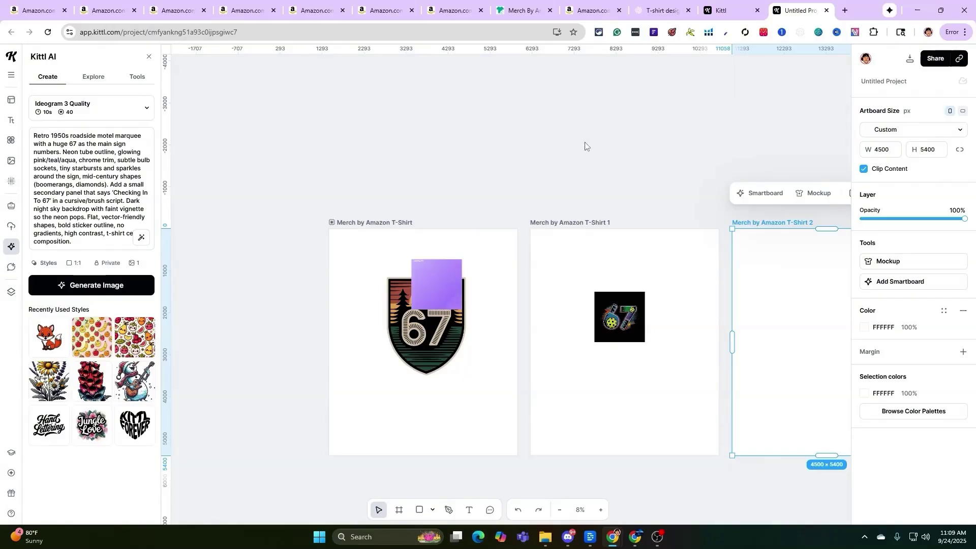
# Switch to ChatGPT and copy the Gaming pixel prompt from the quick prompts list.
pyautogui.hotkey('alt', 'Tab')
pyautogui.scroll(10, 531, 257)
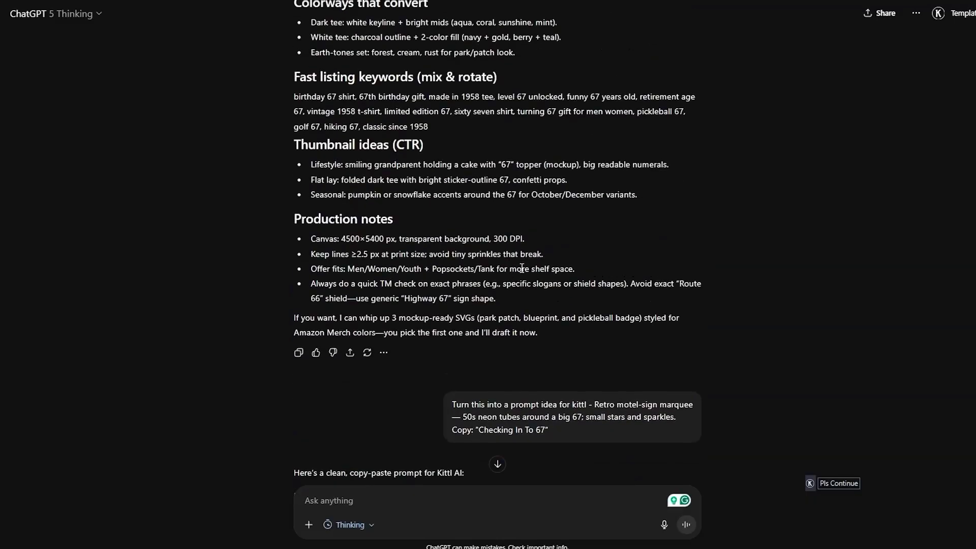
pyautogui.scroll(1, 530, 328)
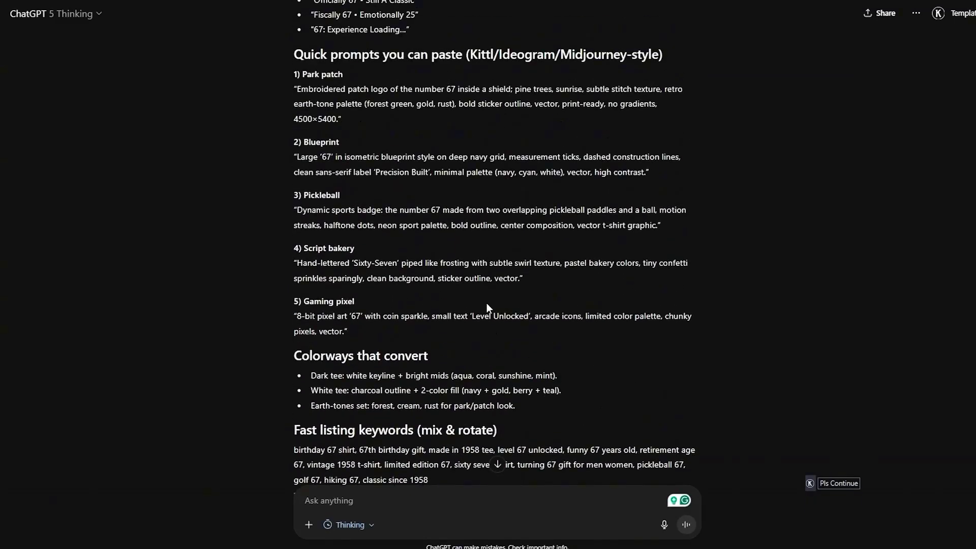
# Return to Kittl, place the motel 67 image on the third artboard, and generate an image from the copied Gaming pixel prompt.
pyautogui.hotkey('alt', 'Tab')
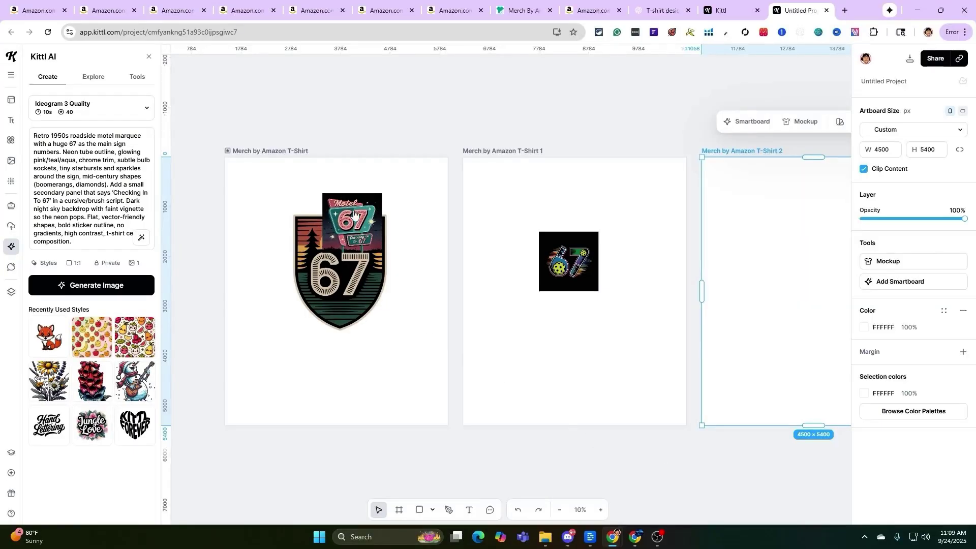
pyautogui.moveTo(400, 227); pyautogui.dragTo(806, 249)
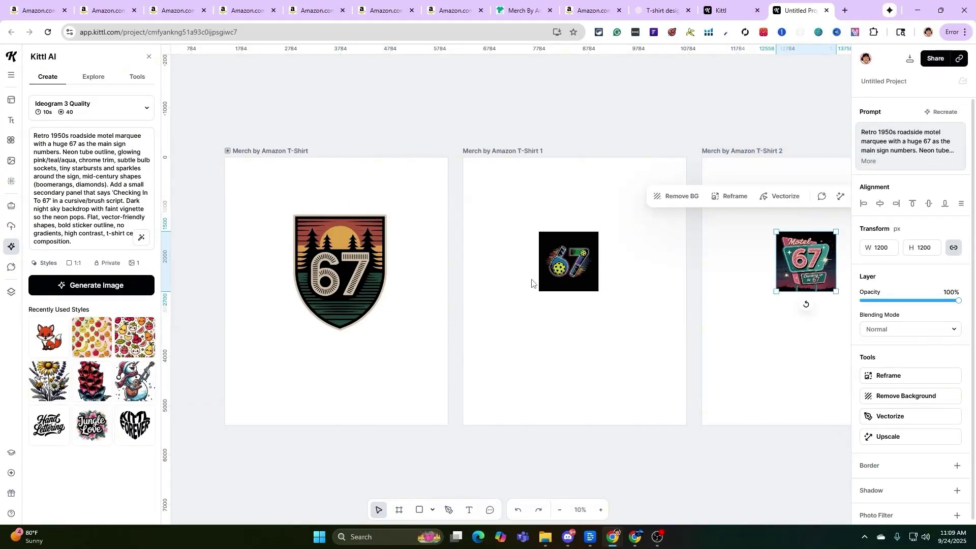
pyautogui.click(95, 164)
pyautogui.hotkey('ctrl', 'a')
pyautogui.hotkey('ctrl', 'v')
pyautogui.click(94, 221)
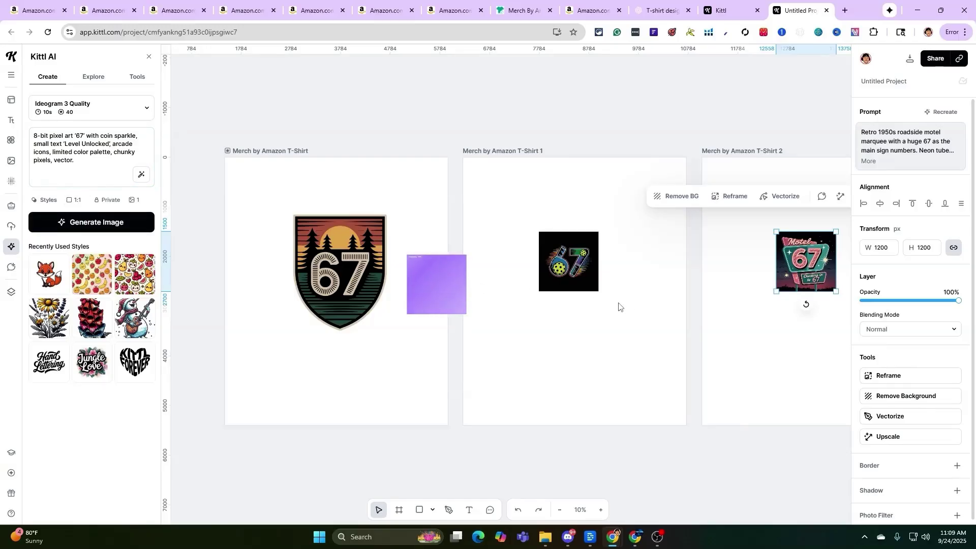
# Move the pixel-art 67 image to the fourth artboard and enlarge the pickleball 67 image to about 2622 × 2622 px.
pyautogui.click(582, 264)
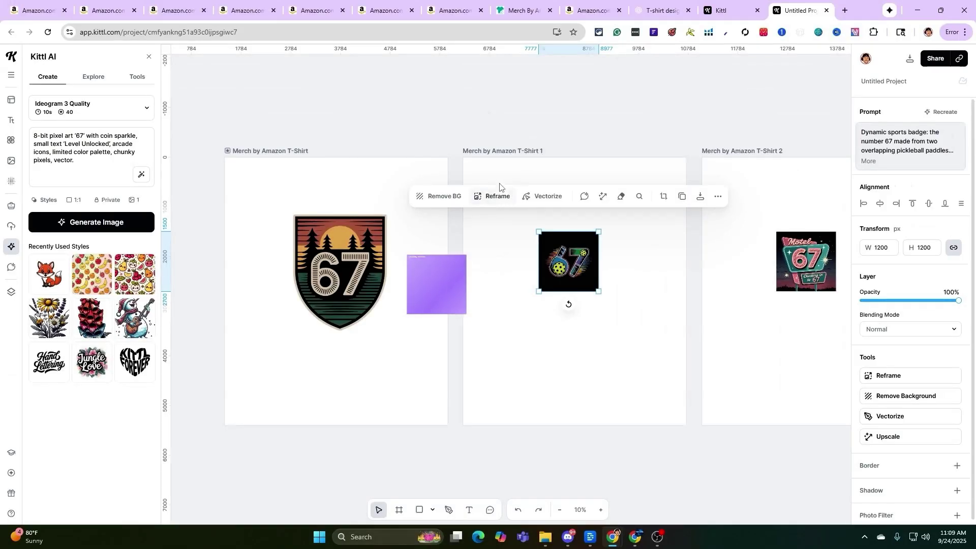
pyautogui.moveTo(443, 298); pyautogui.dragTo(431, 290)
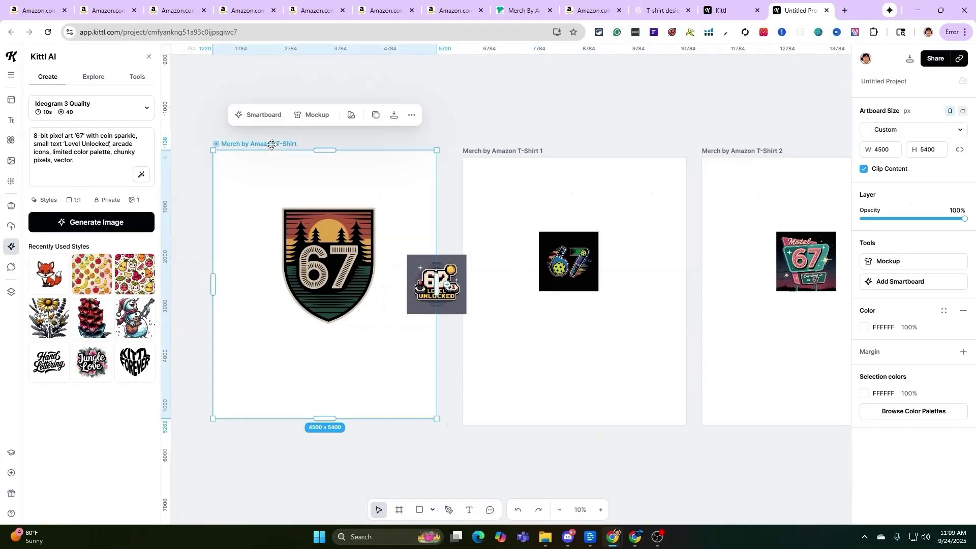
pyautogui.click(455, 300)
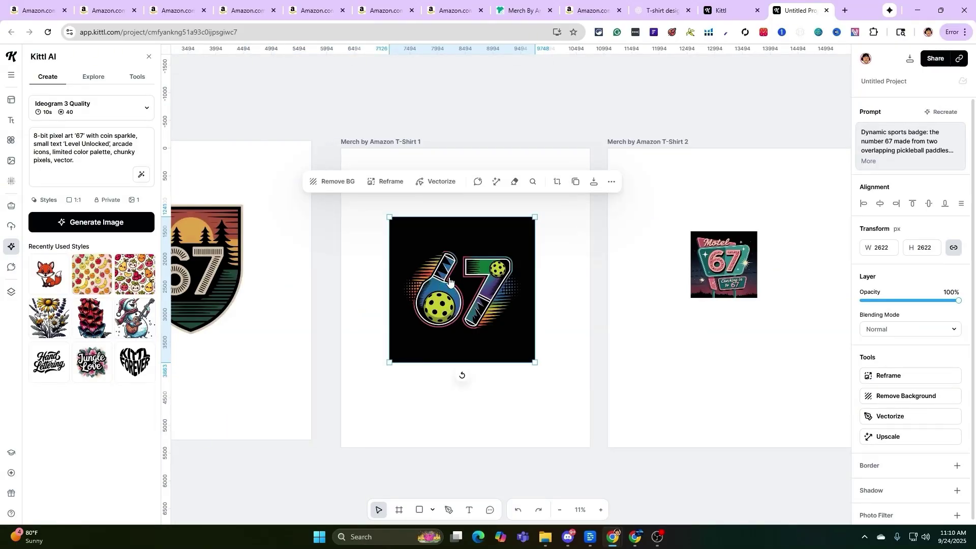
pyautogui.moveTo(460, 264); pyautogui.dragTo(463, 259)
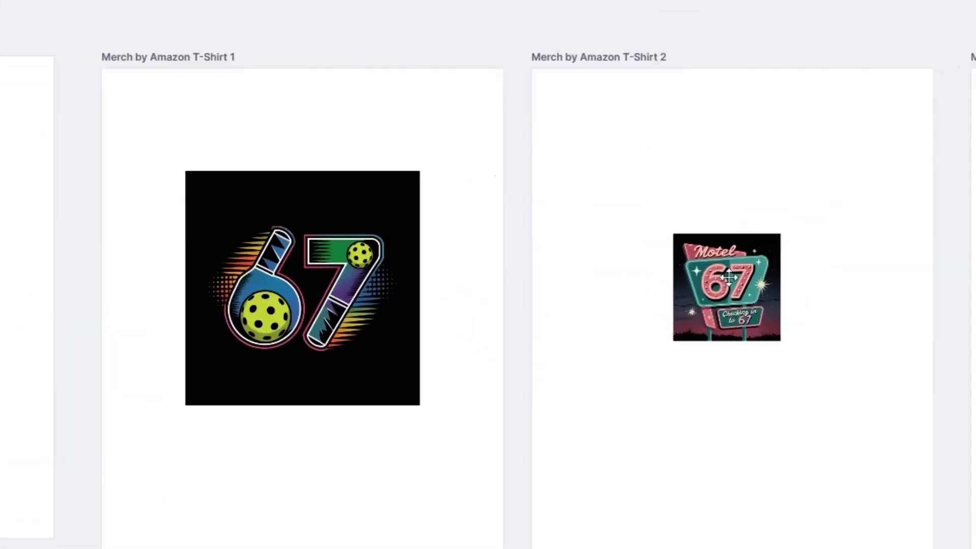
# Upscale the pickleball 67 image on the second artboard and enlarge it to about 4566 × 4566 px.
pyautogui.click(706, 264)
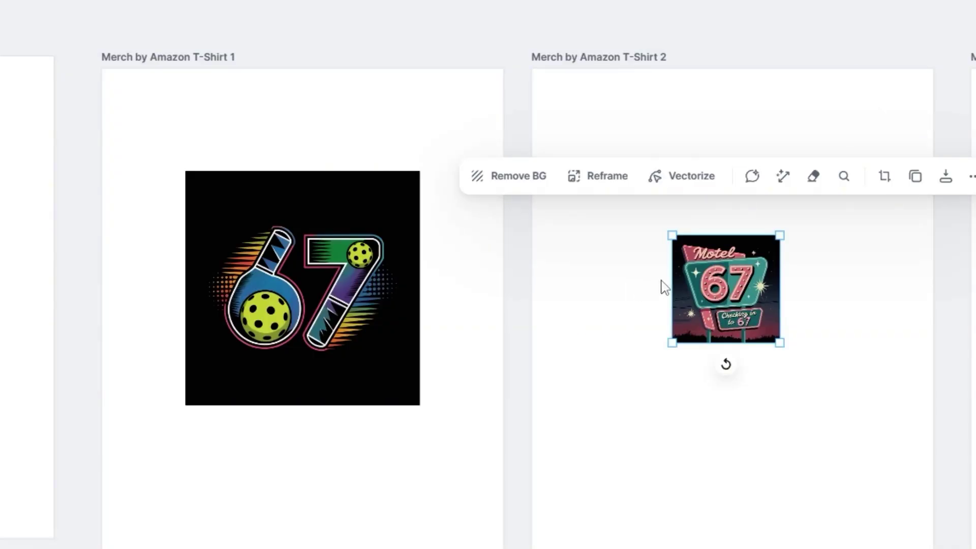
pyautogui.scroll(-2, 732, 356)
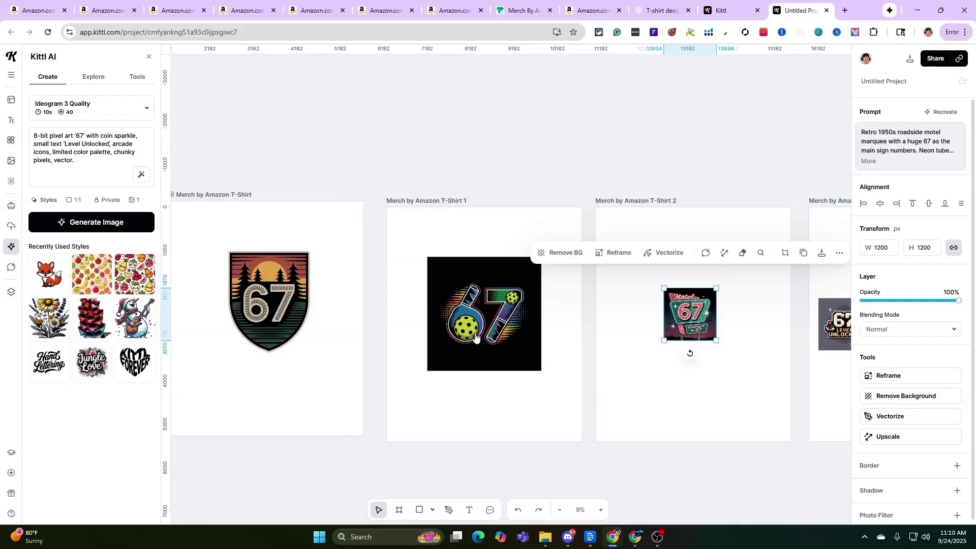
pyautogui.click(475, 338)
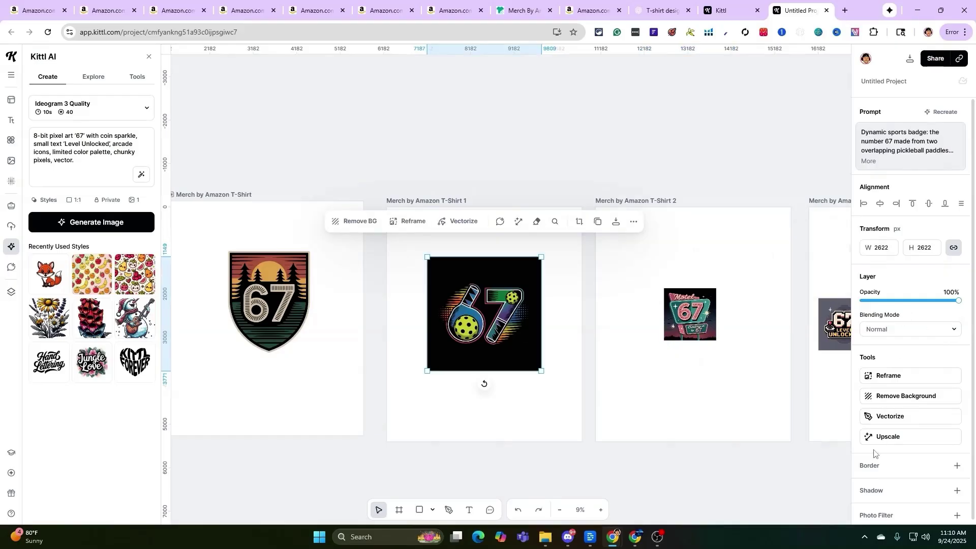
pyautogui.click(905, 438)
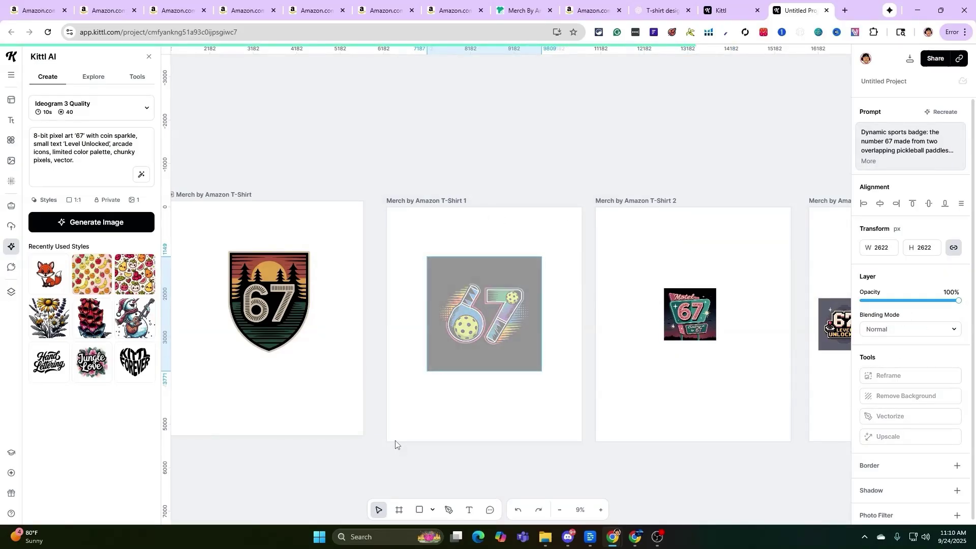
# Try removing the black background of the pickleball 67 image, undo it, and open and close the eraser without erasing.
pyautogui.click(905, 396)
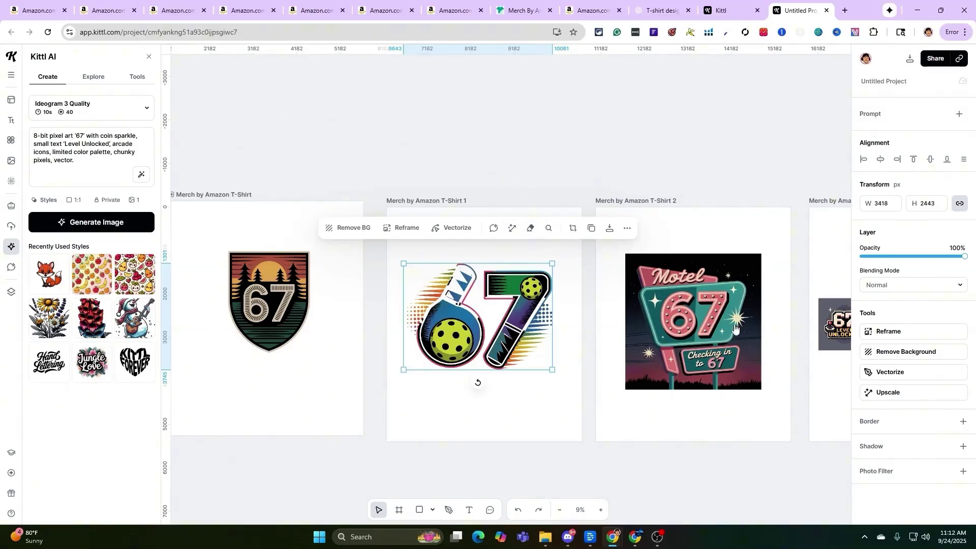
pyautogui.click(518, 510)
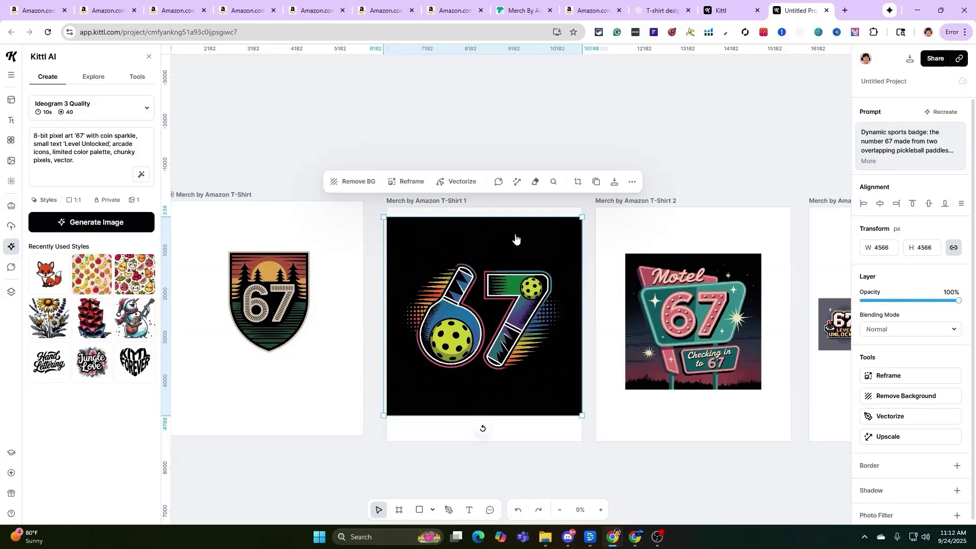
pyautogui.click(535, 182)
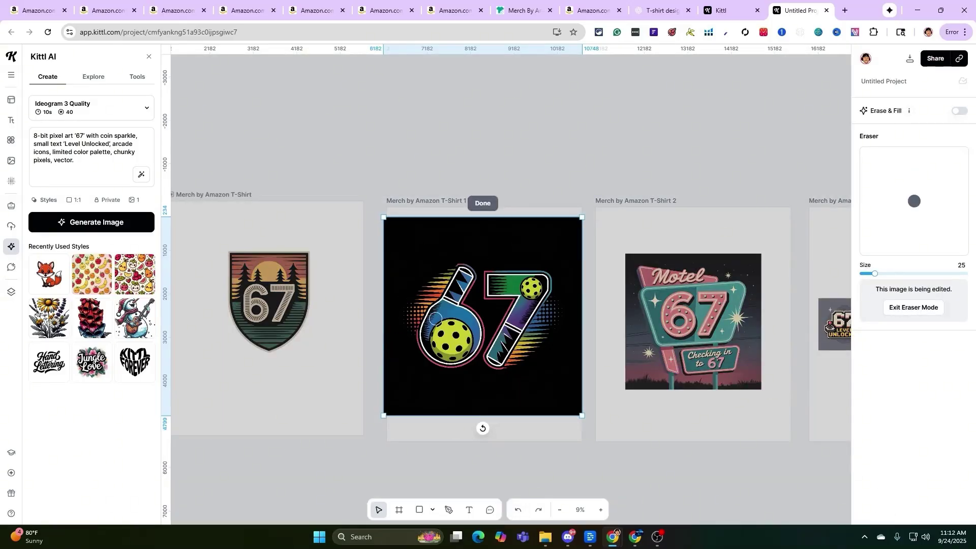
pyautogui.click(484, 203)
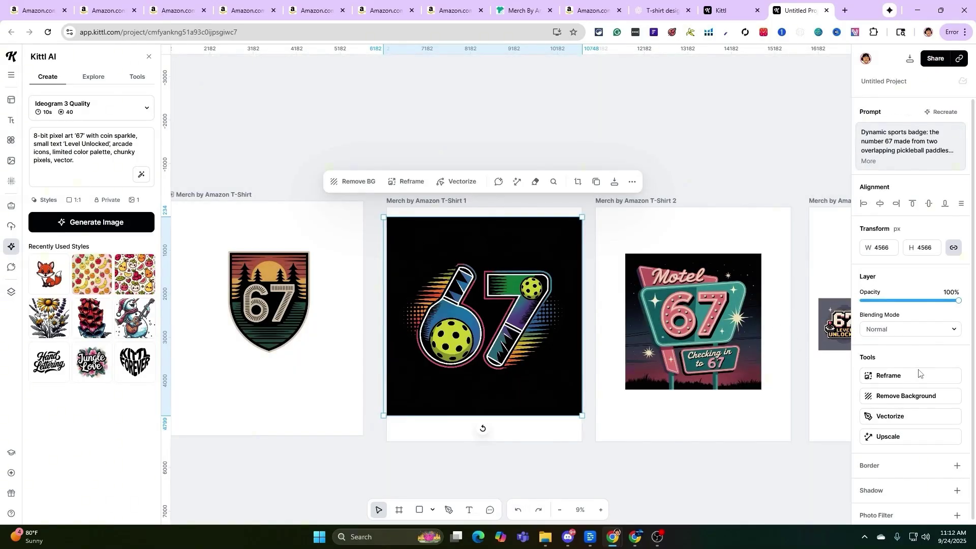
# Remove the night-sky background from the motel 67 image on the third artboard.
pyautogui.click(735, 347)
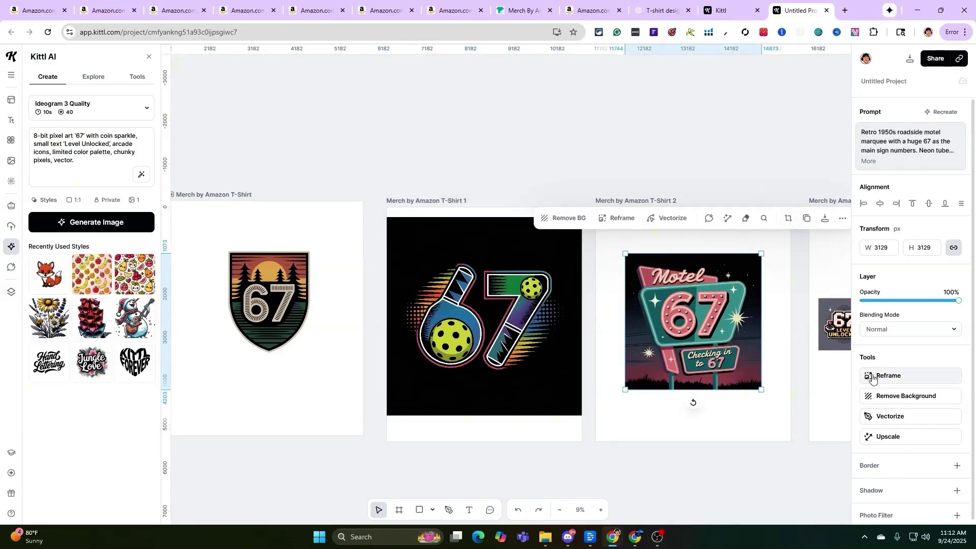
pyautogui.click(924, 402)
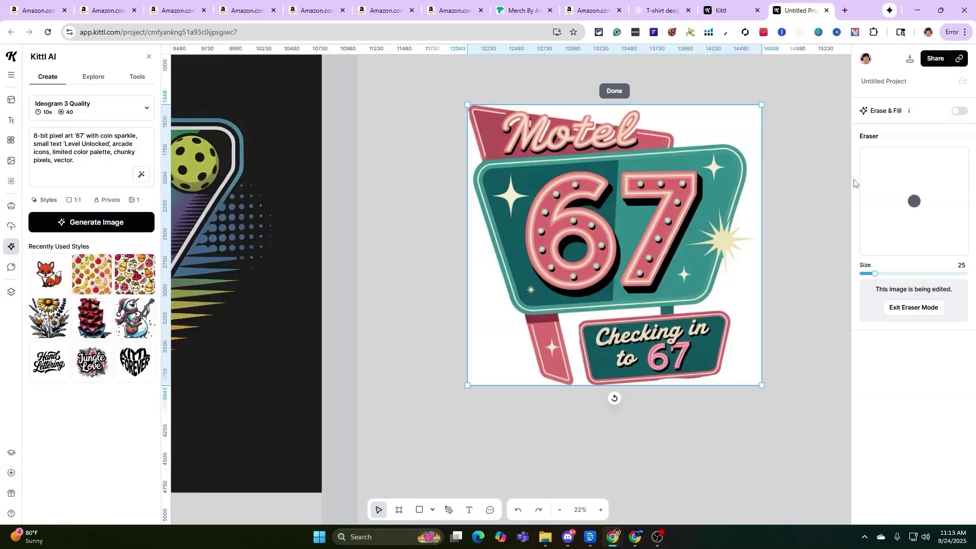
# Leave the motel 67 image's eraser mode and remove the background from the pixel-art 67 image on the fourth artboard.
pyautogui.click(614, 91)
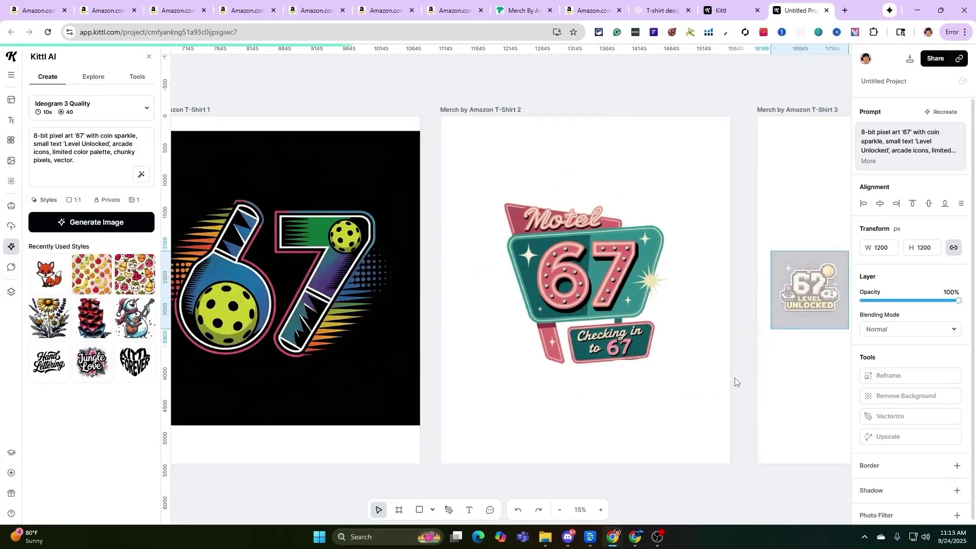
pyautogui.press('e')
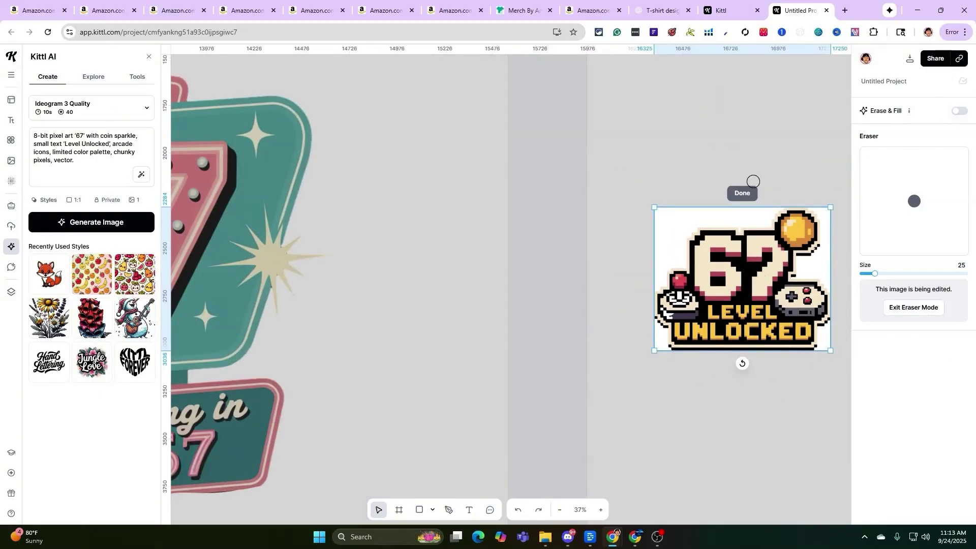
pyautogui.click(742, 192)
# Upscale the cropped pixel-art 67 image on the fourth artboard.
pyautogui.hscroll(-10, 807, 407)
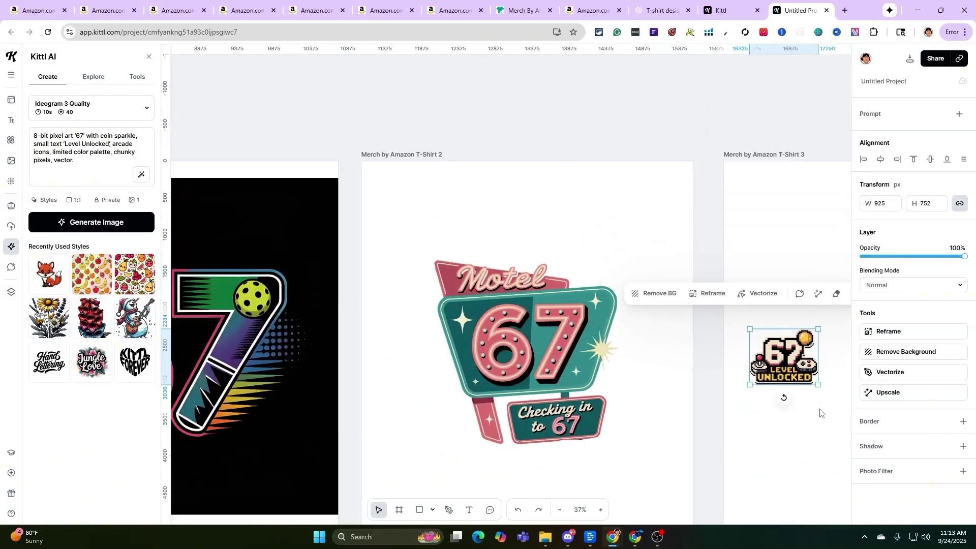
pyautogui.click(914, 372)
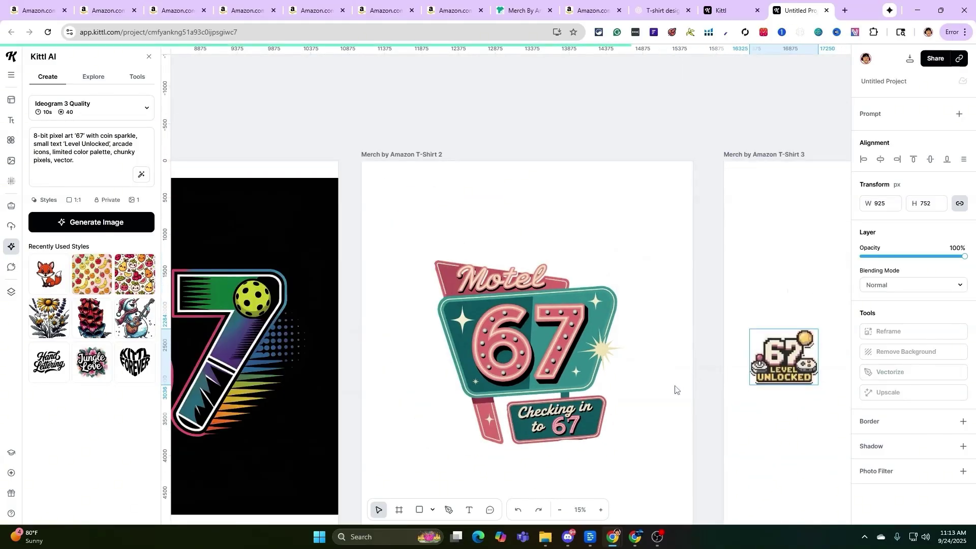
pyautogui.scroll(-2, 616, 394)
pyautogui.scroll(4, 758, 412)
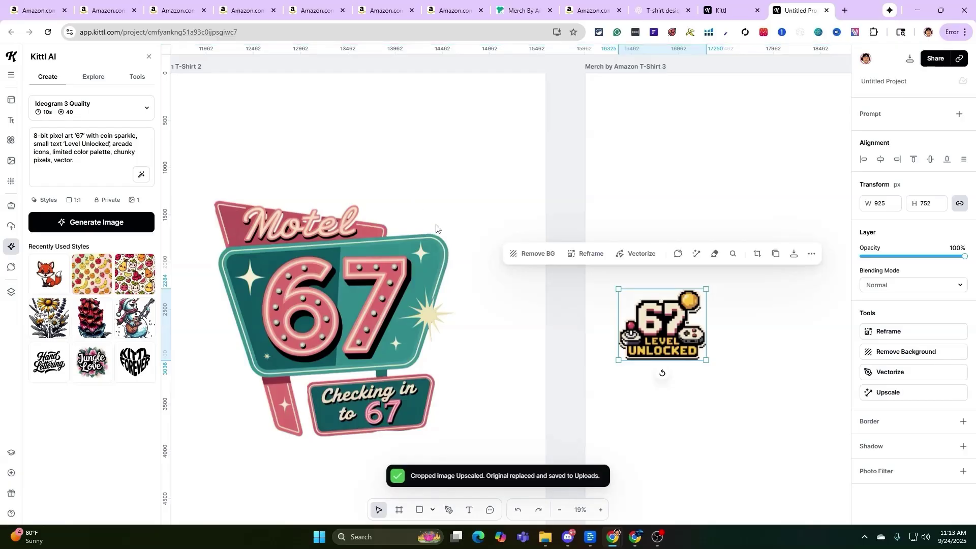
pyautogui.scroll(-5, 496, 288)
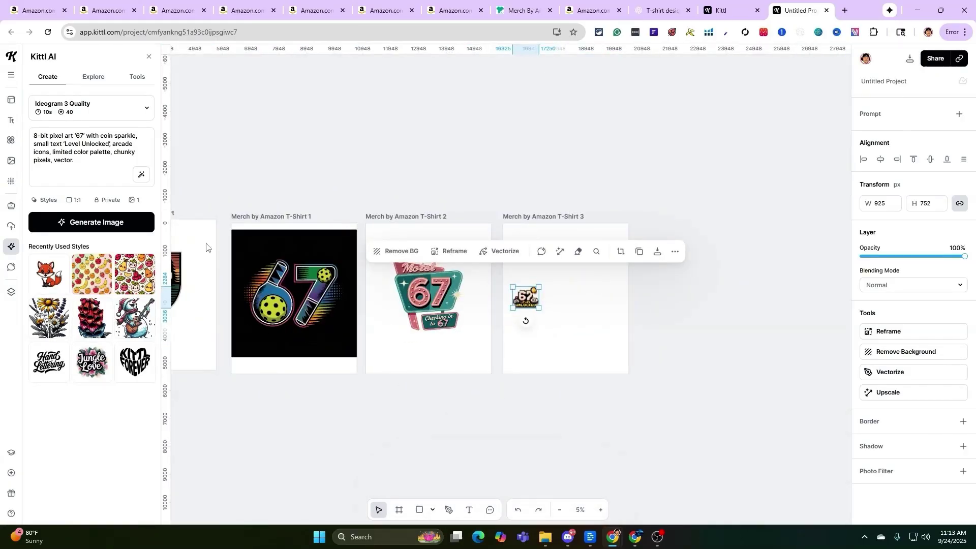
# Move the 67 shield badge slightly toward the centre of the first artboard and deselect it.
pyautogui.click(192, 255)
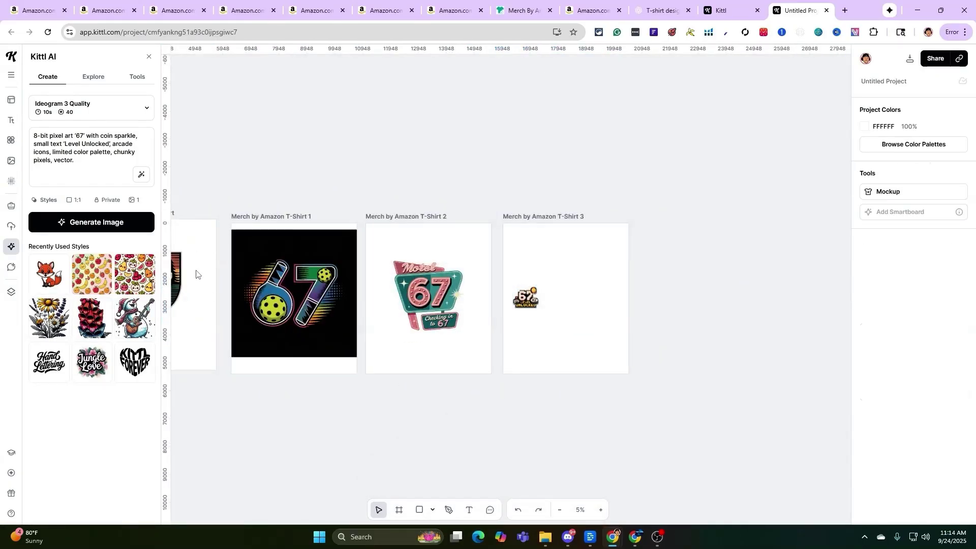
pyautogui.scroll(5, 199, 316)
pyautogui.scroll(-4, 214, 300)
pyautogui.scroll(1, 220, 305)
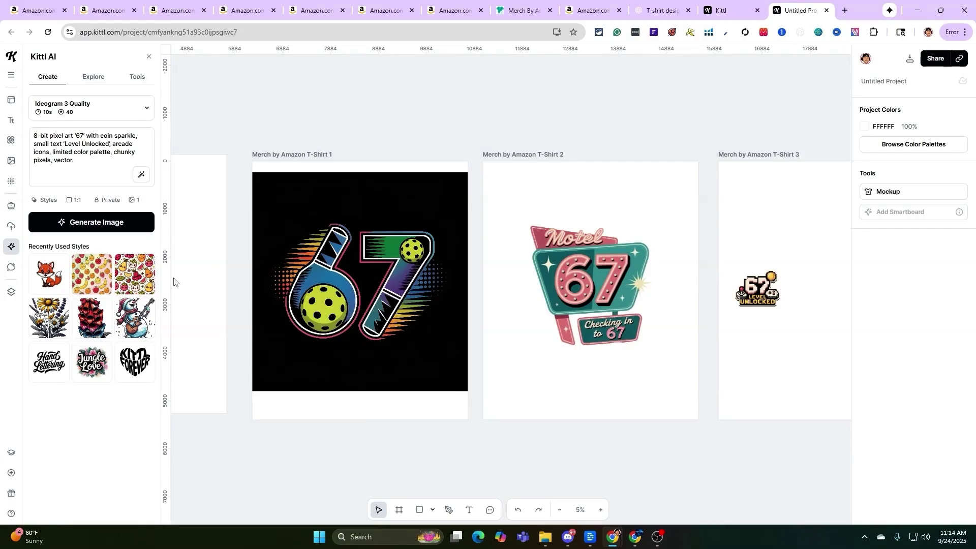
pyautogui.scroll(-4, 295, 292)
pyautogui.scroll(-3, 311, 305)
pyautogui.scroll(4, 244, 243)
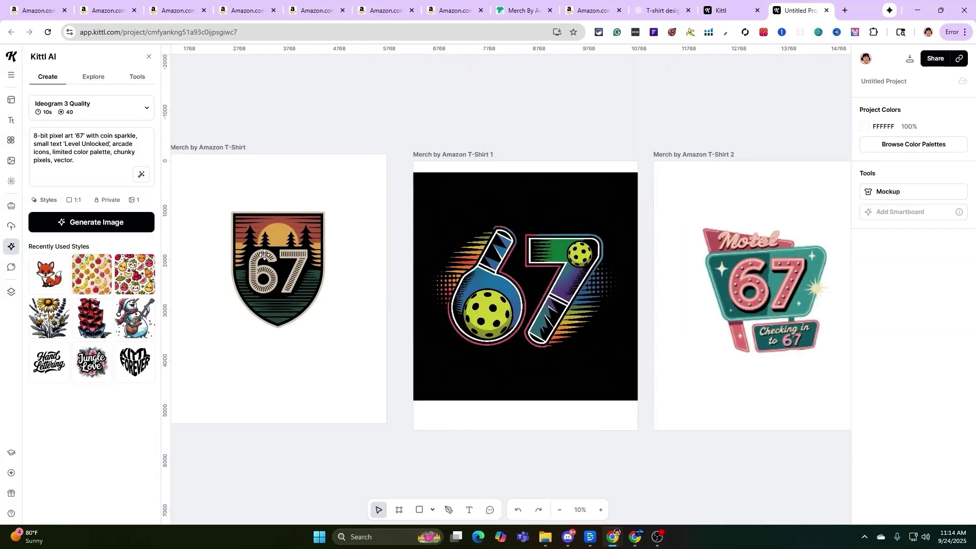
pyautogui.moveTo(279, 238); pyautogui.dragTo(291, 244)
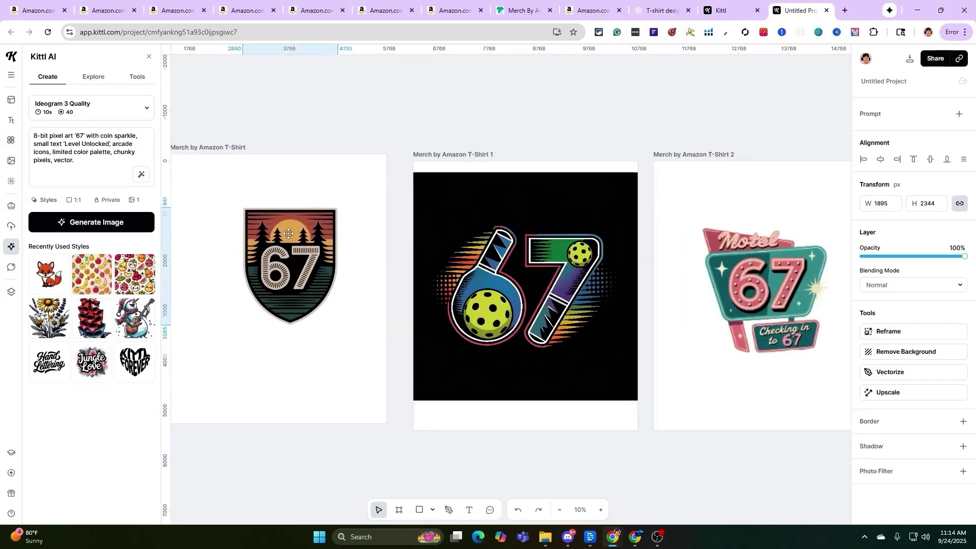
pyautogui.click(366, 279)
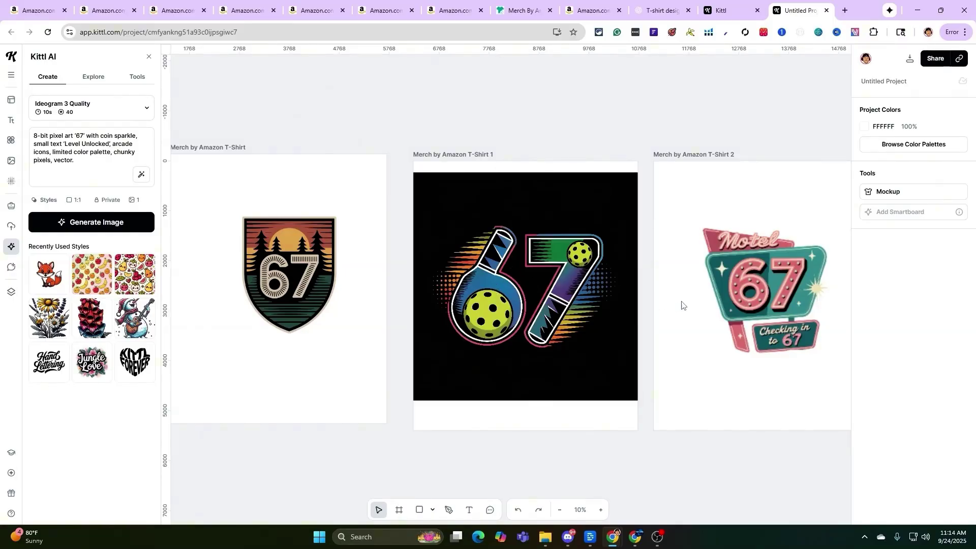
# Enlarge the pixel-art 67 image to nearly the full width of the fourth artboard and place it in the upper part.
pyautogui.scroll(-3, 645, 314)
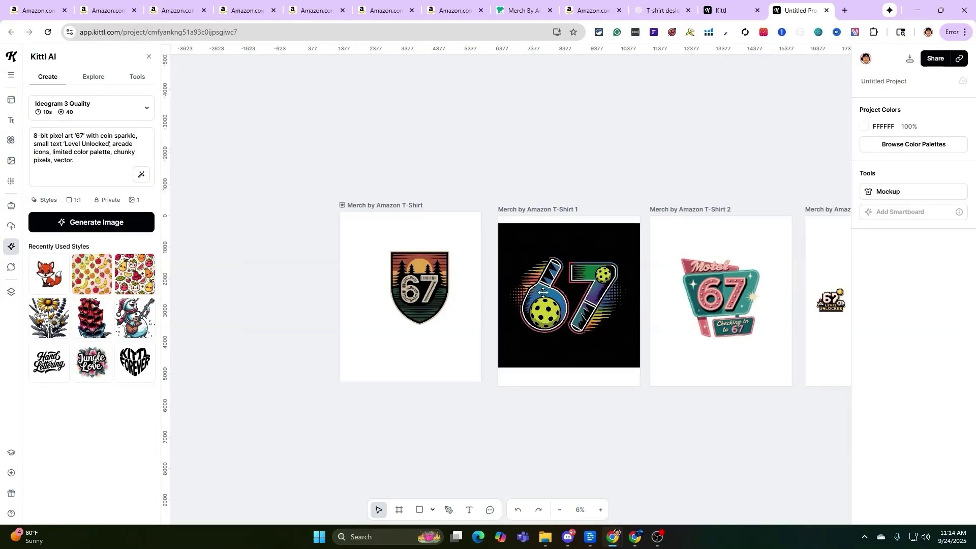
pyautogui.scroll(2, 712, 326)
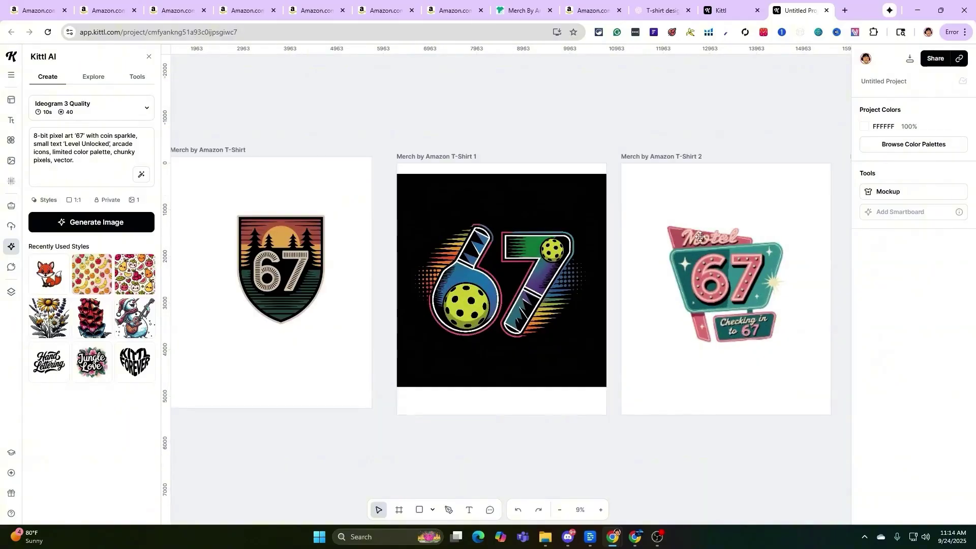
pyautogui.scroll(3, 761, 314)
pyautogui.scroll(-5, 759, 314)
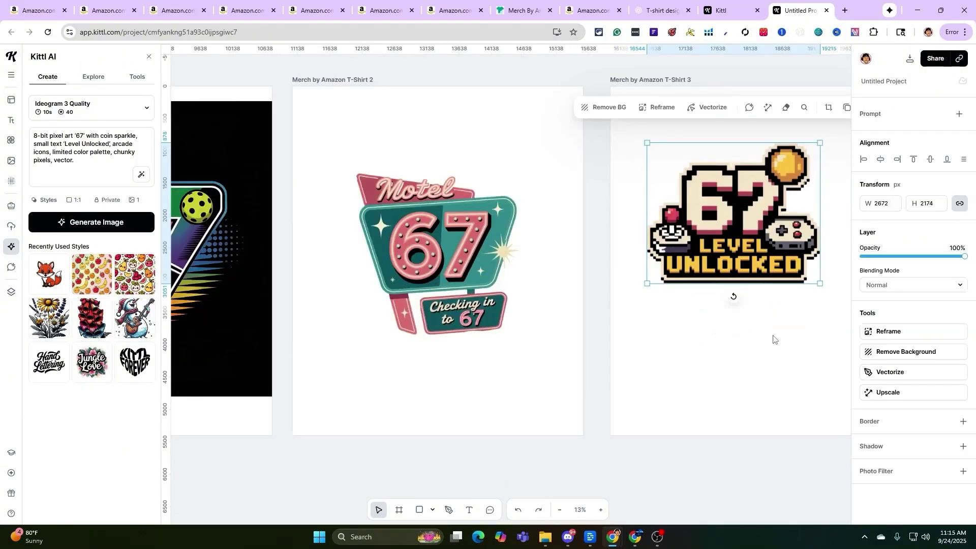
pyautogui.scroll(-5, 773, 339)
pyautogui.scroll(4, 788, 353)
pyautogui.scroll(-2, 768, 304)
pyautogui.moveTo(761, 283); pyautogui.dragTo(740, 278)
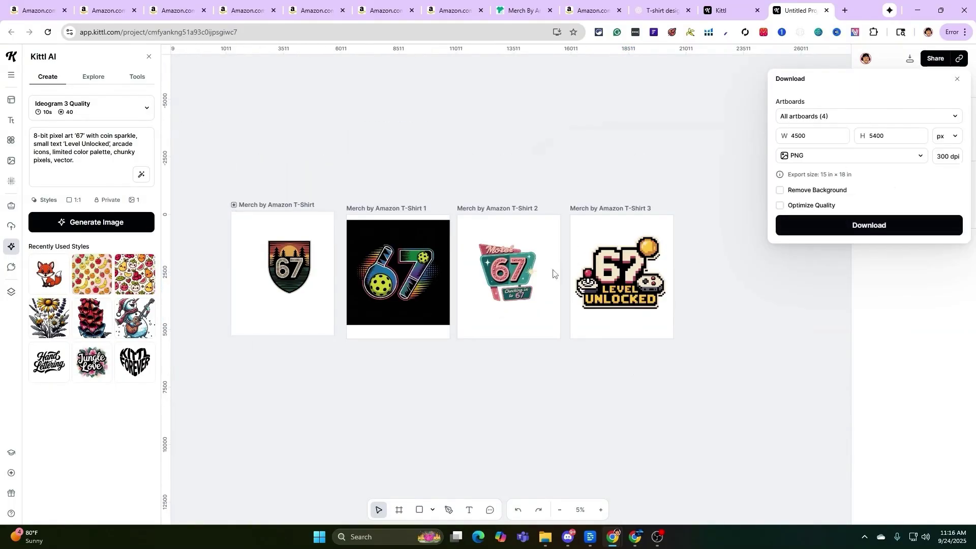
pyautogui.click(660, 267)
pyautogui.moveTo(632, 268); pyautogui.dragTo(630, 261)
pyautogui.moveTo(663, 301); pyautogui.dragTo(649, 282)
pyautogui.click(735, 277)
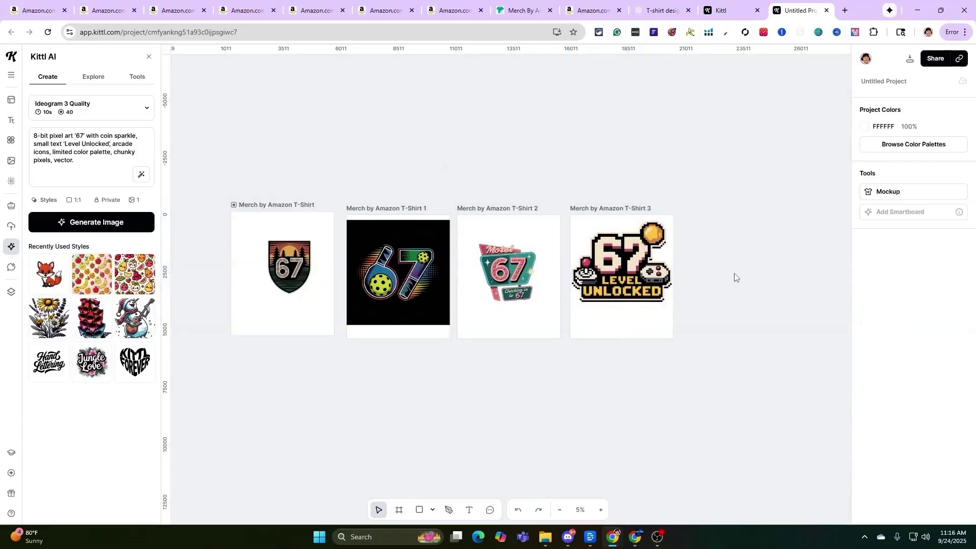
# Download only the Merch by Amazon T-Shirt 3 artboard as a 4500 × 5400 px PNG at 300 dpi with Remove Background enabled.
pyautogui.click(910, 59)
pyautogui.click(857, 113)
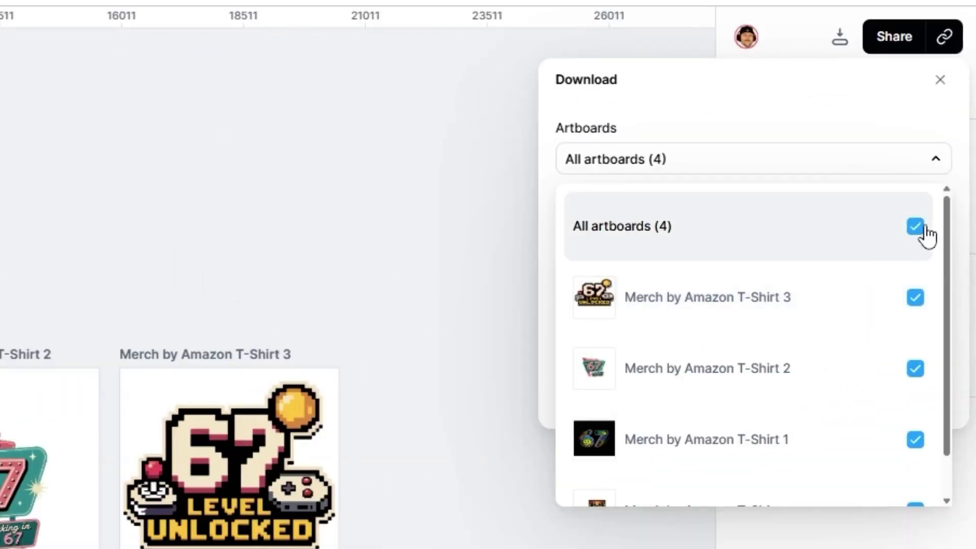
pyautogui.click(923, 209)
pyautogui.click(923, 269)
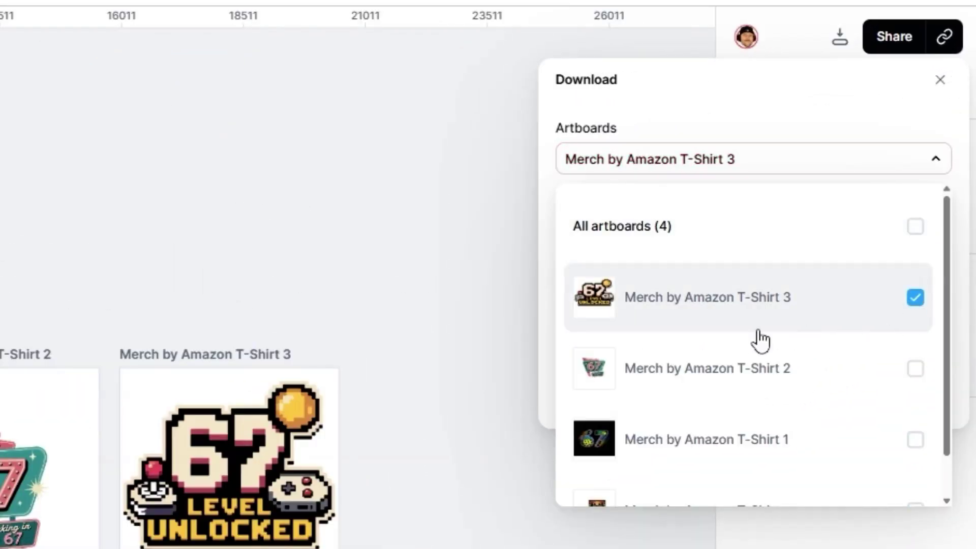
pyautogui.click(835, 124)
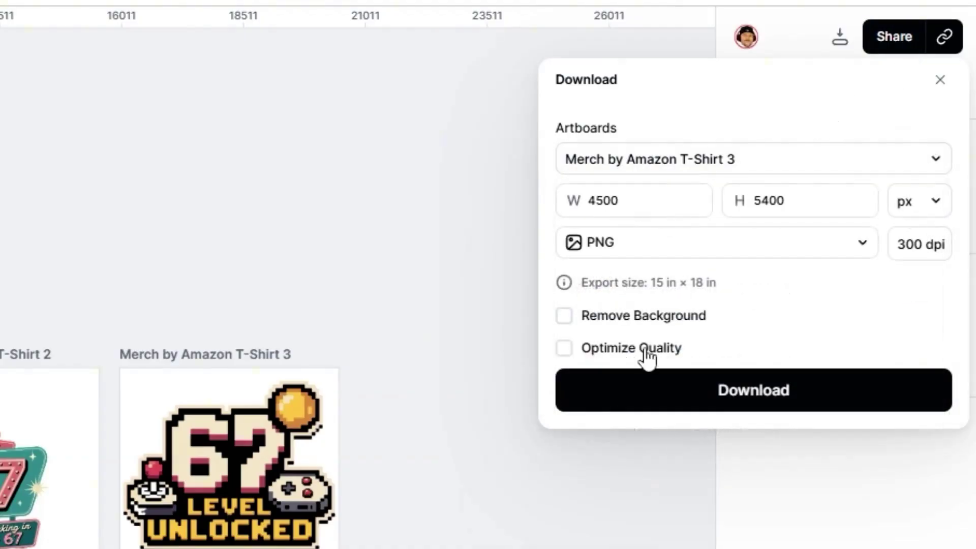
pyautogui.click(599, 321)
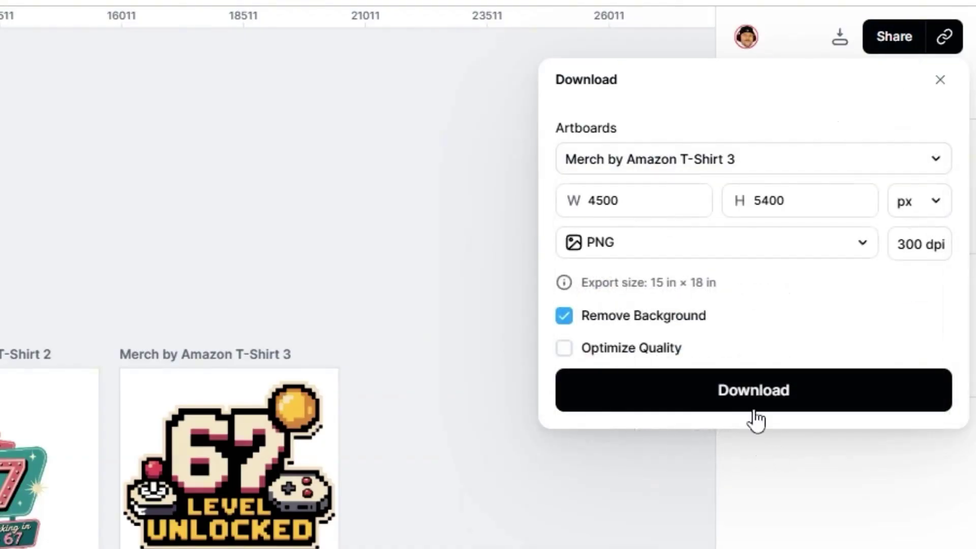
pyautogui.click(719, 396)
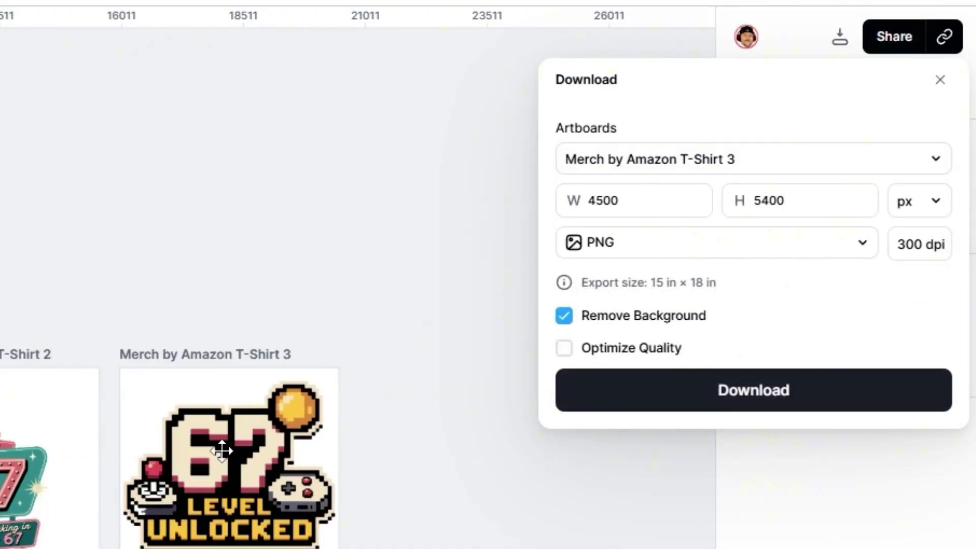
pyautogui.click(823, 71)
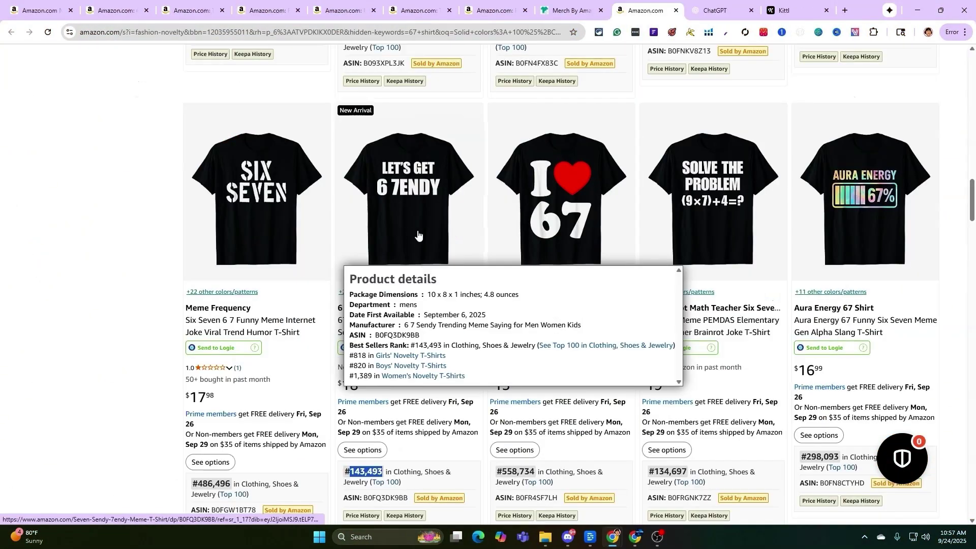
# Browse Amazon's ranked T-shirt list from about rank 71 to 86 and check the product details of individual shirts.
pyautogui.moveTo(544, 258)
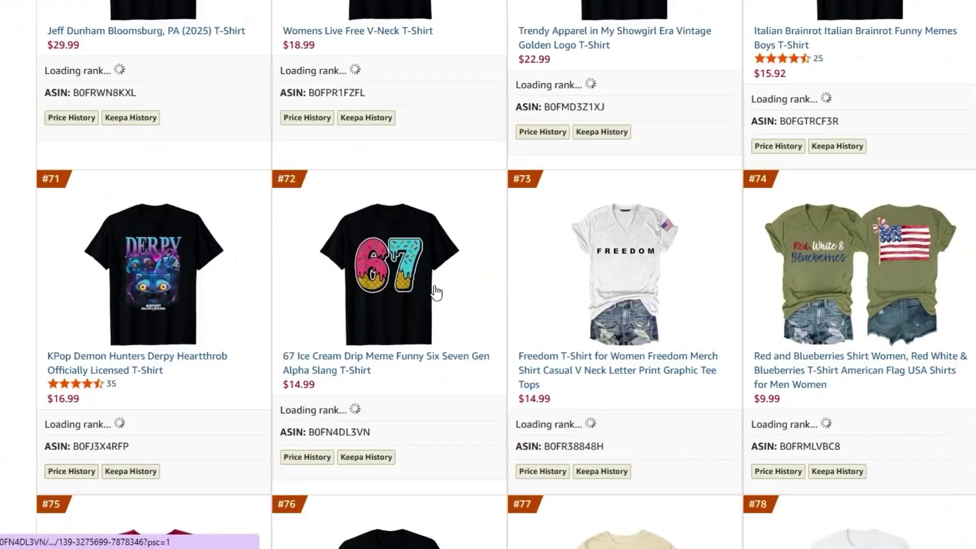
pyautogui.scroll(-6, 436, 293)
pyautogui.moveTo(864, 131)
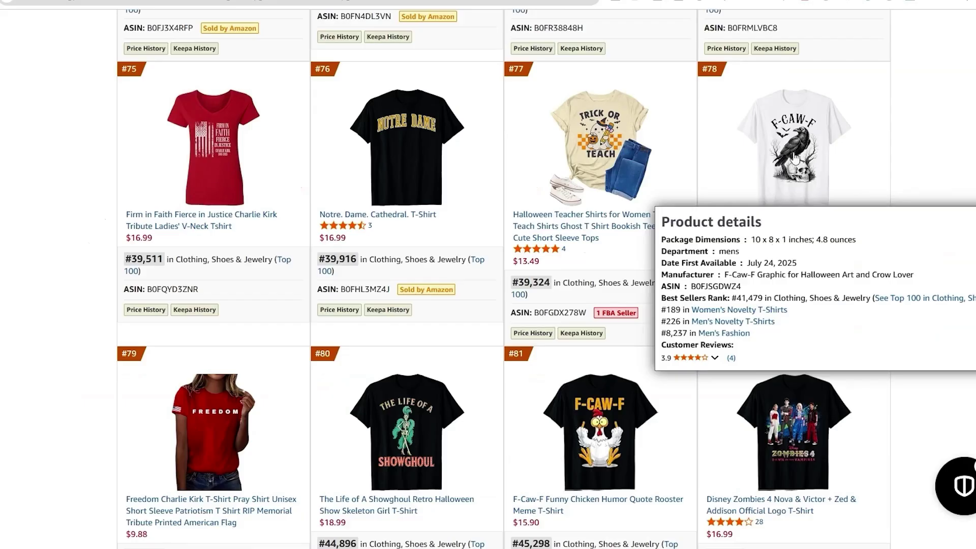
pyautogui.scroll(-5, 796, 158)
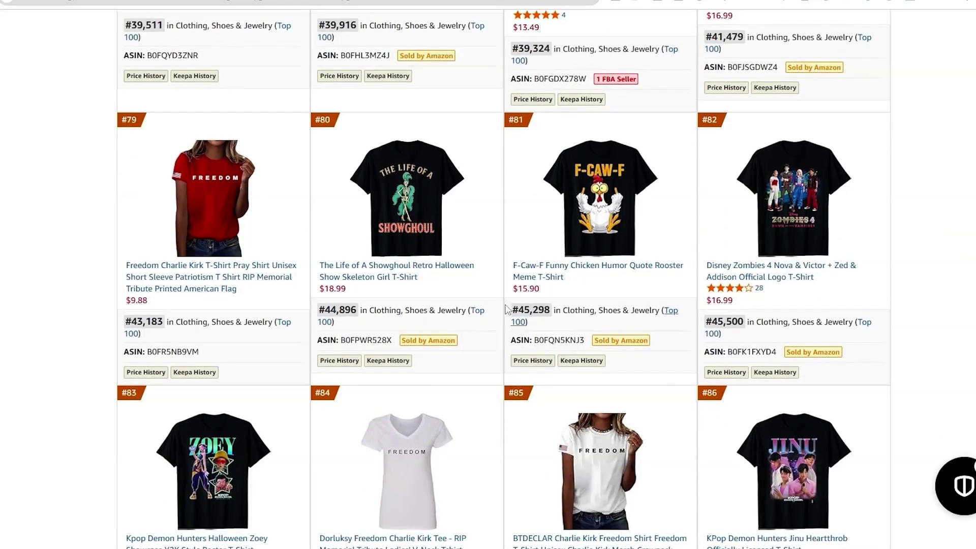
pyautogui.moveTo(419, 187)
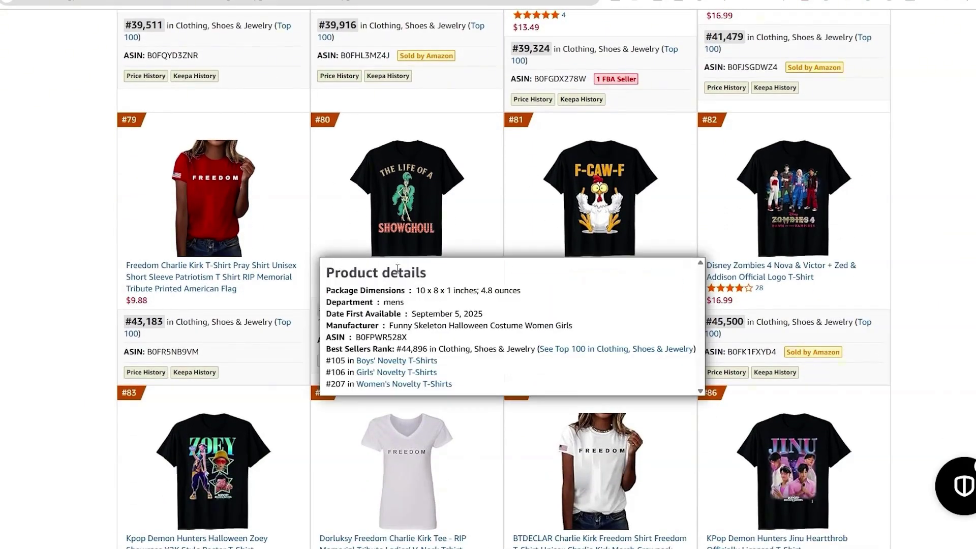